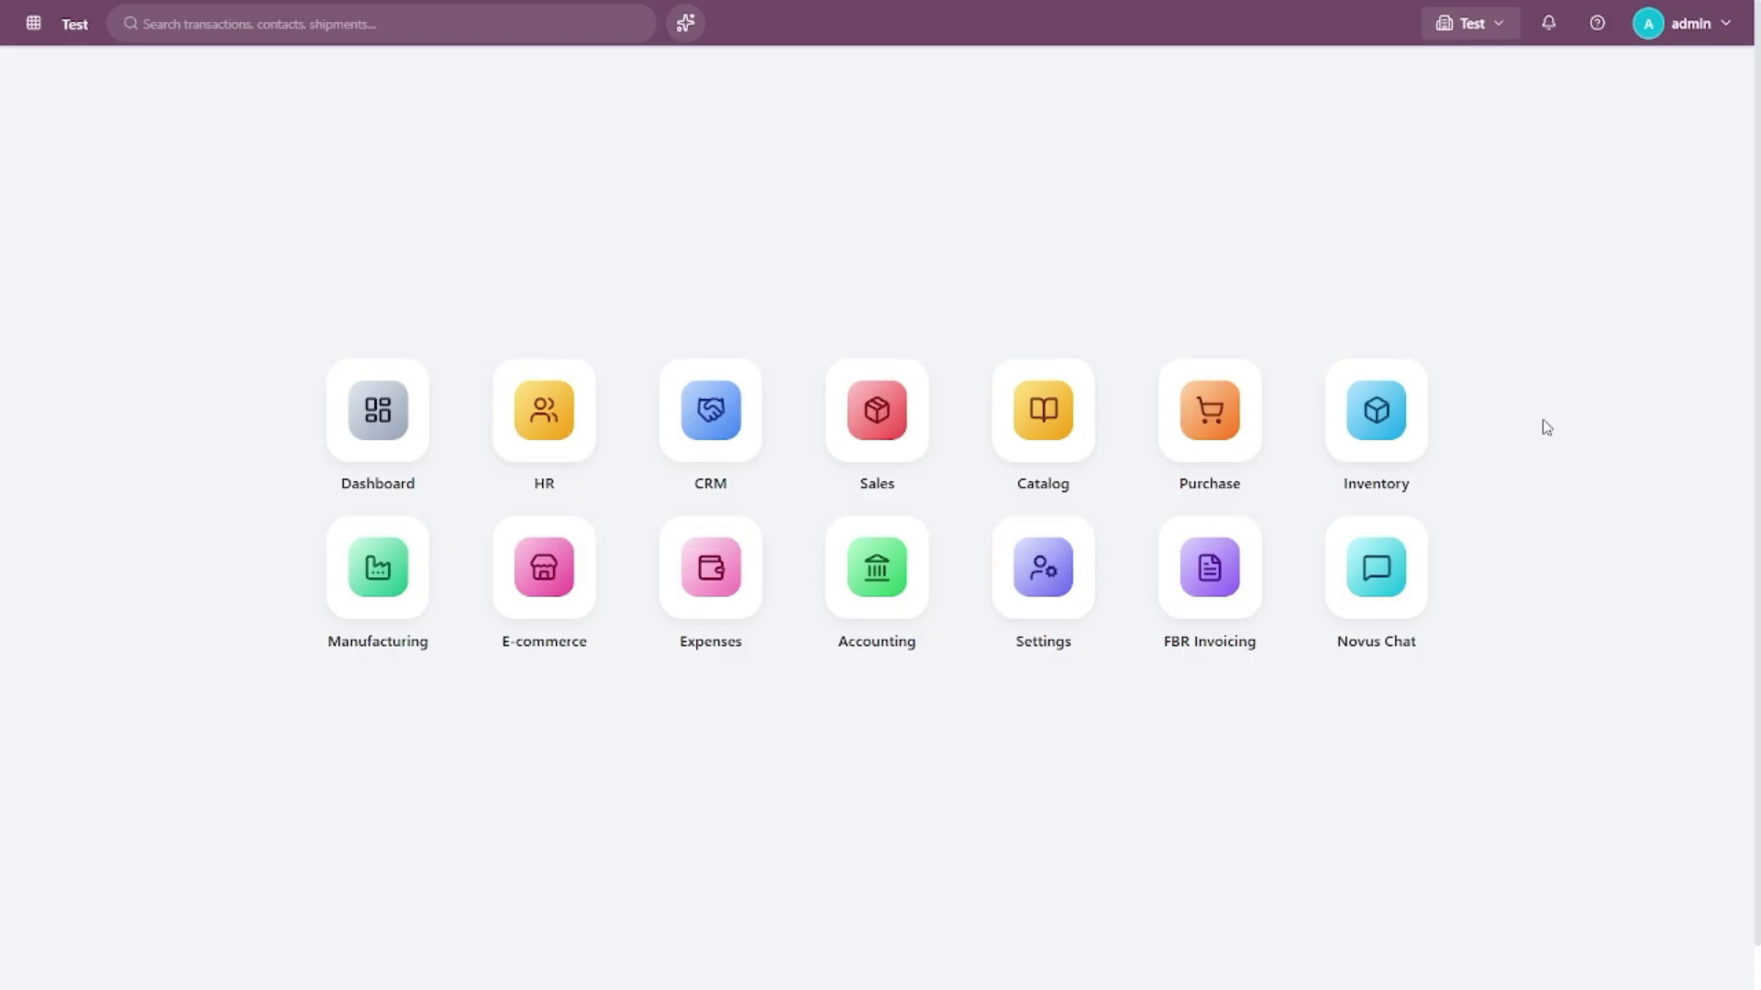
# Start a new payment under Accounting's Customer Receipts and make it a manual receipt without an invoice.
pyautogui.click(863, 587)
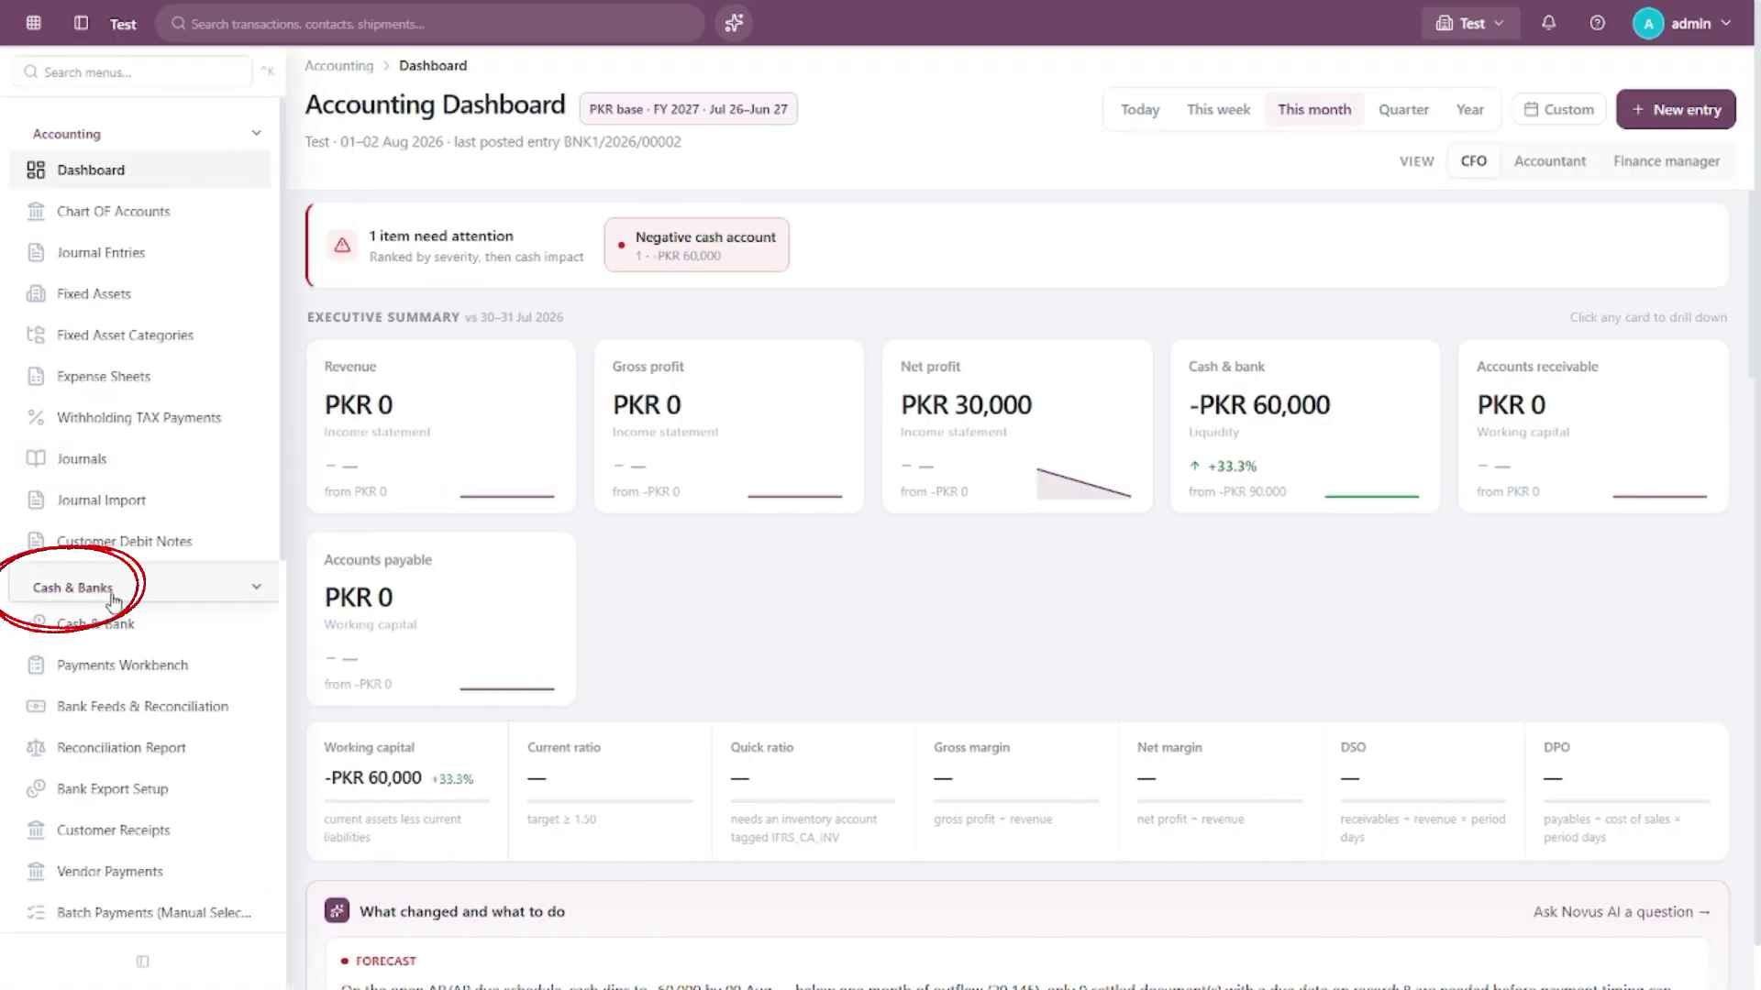
pyautogui.click(116, 837)
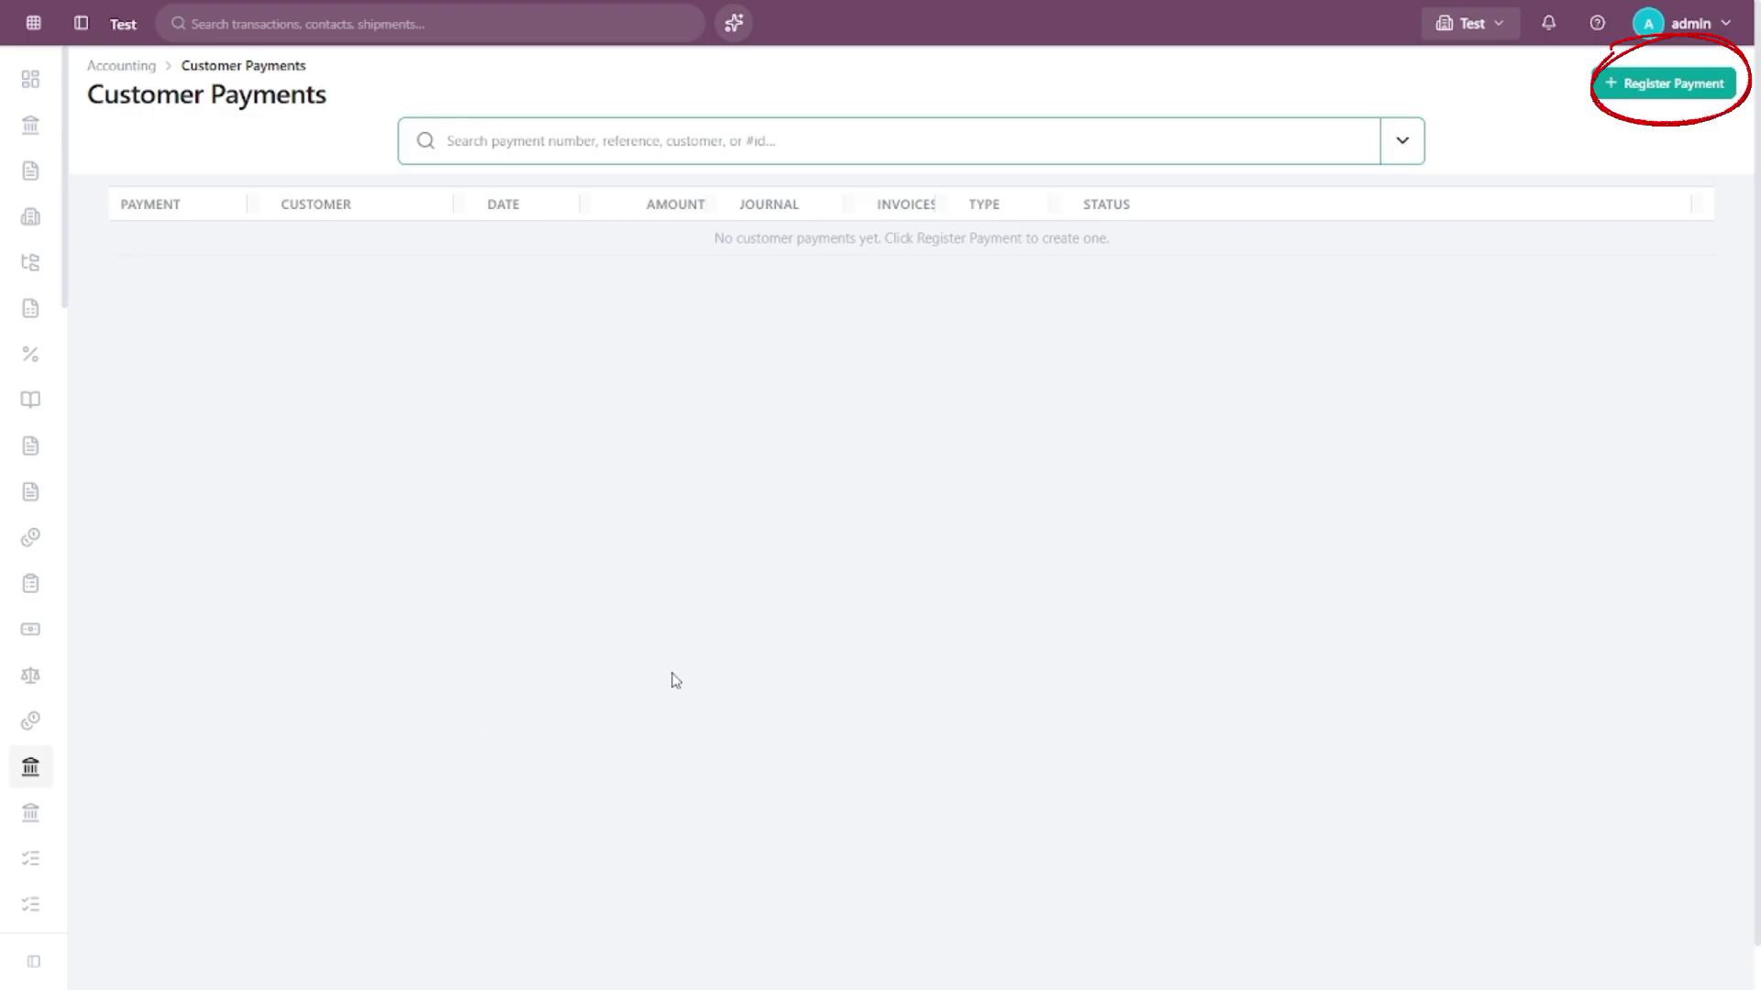
pyautogui.click(1617, 108)
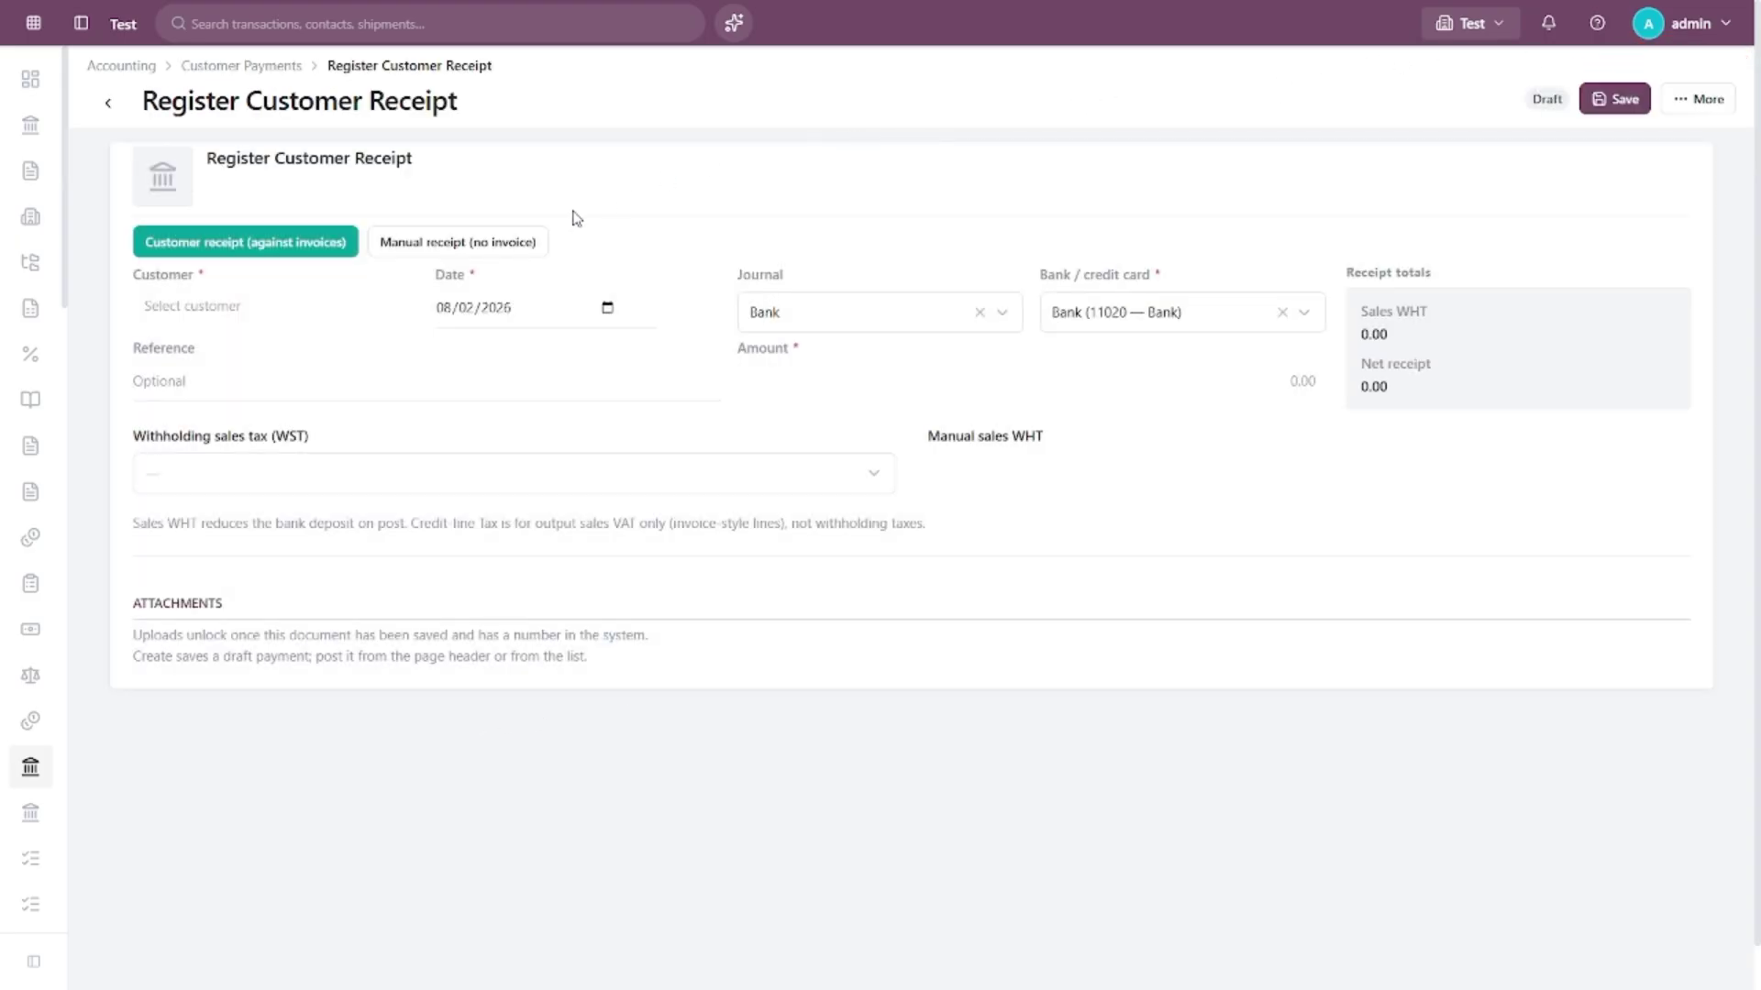
pyautogui.click(528, 241)
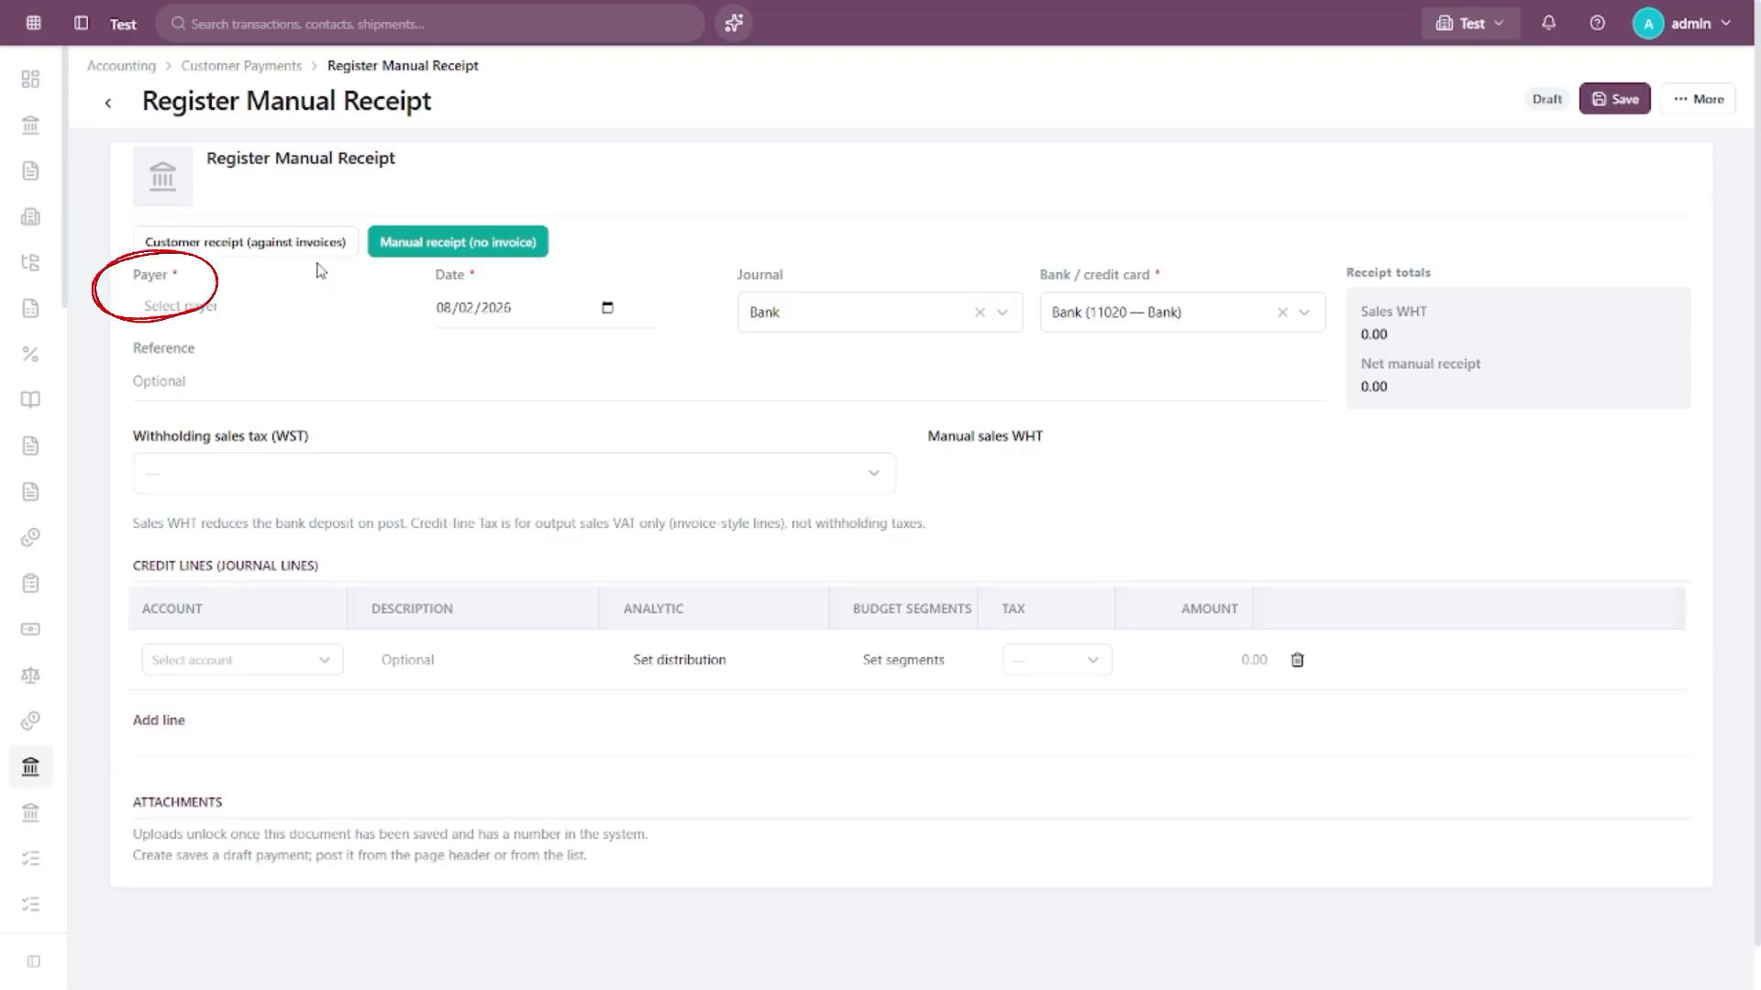
# Choose the existing contact marked Customer as the receipt's payer and set the date to 07/27/2026.
pyautogui.click(248, 321)
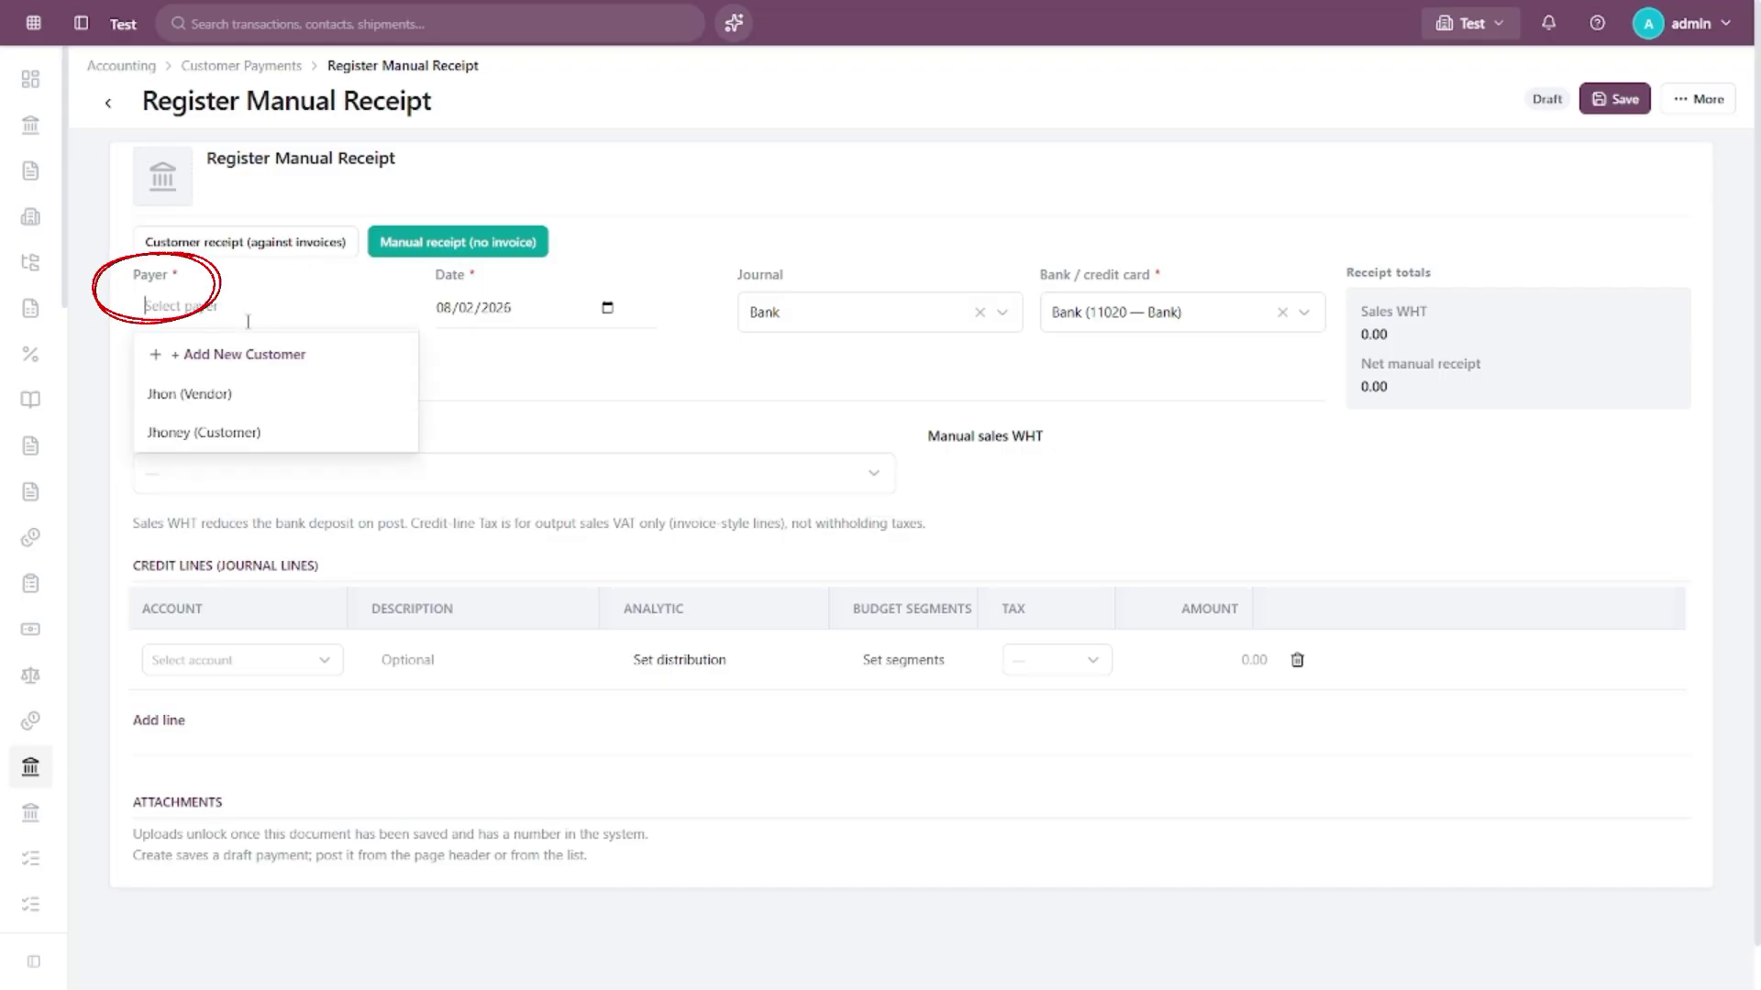
pyautogui.click(256, 434)
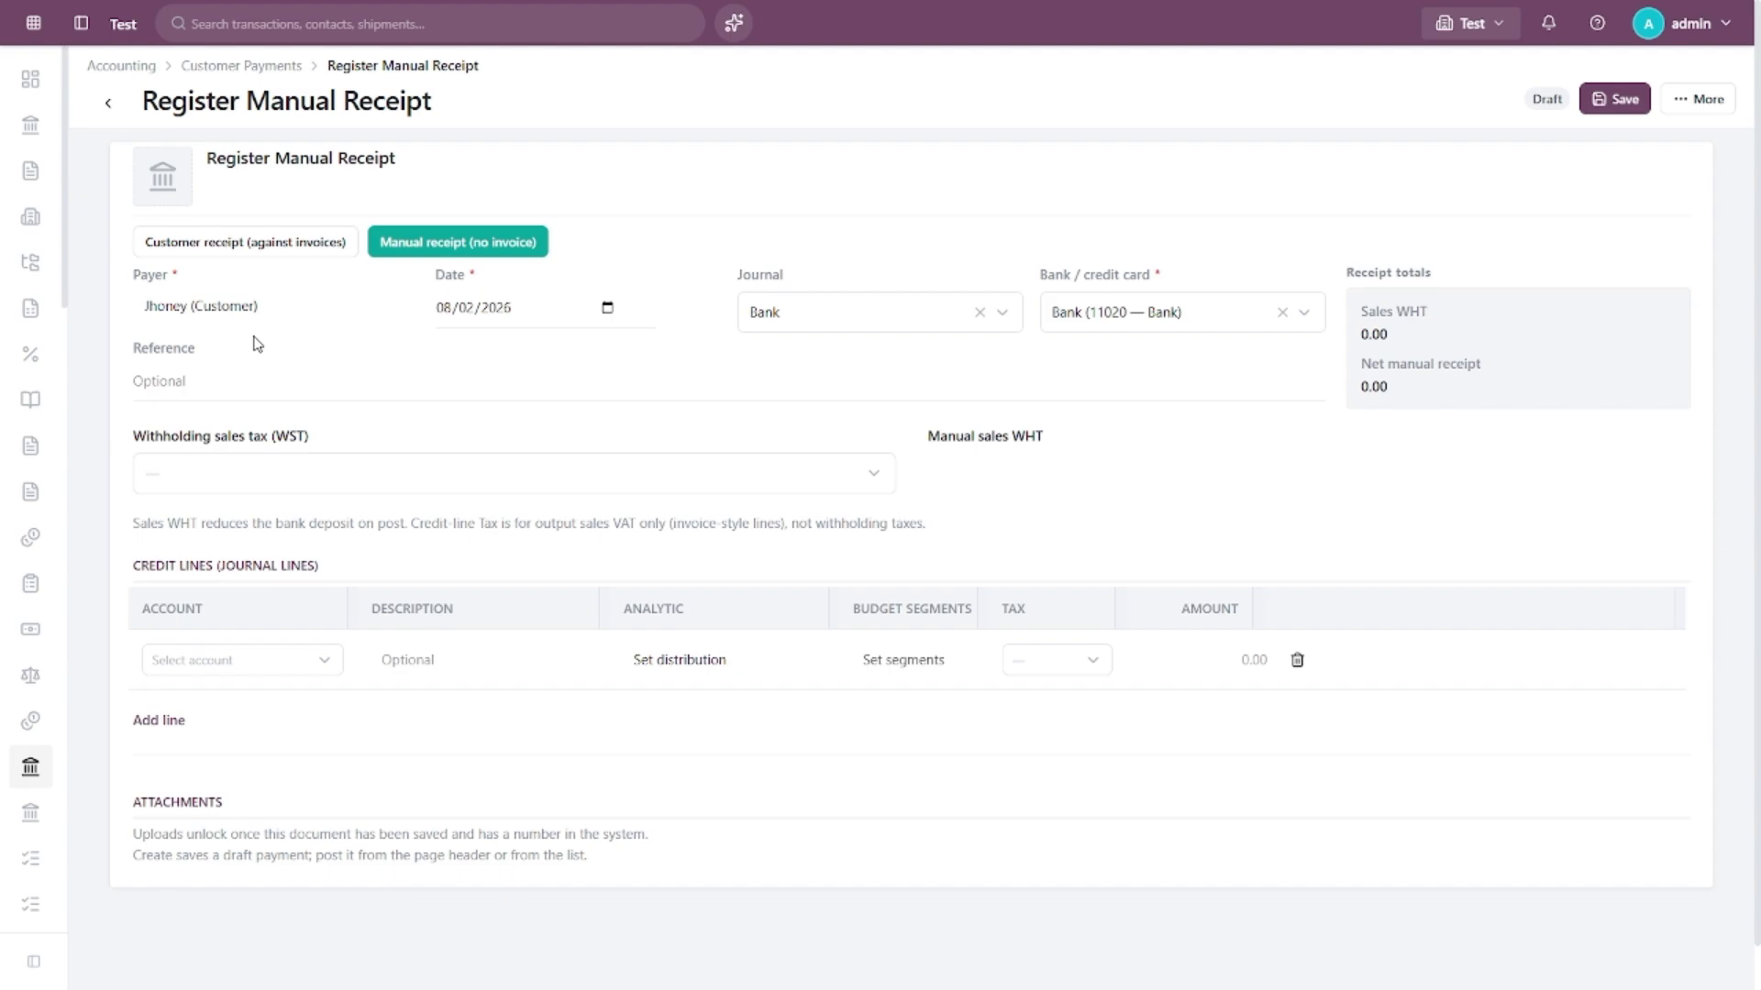
pyautogui.click(612, 310)
pyautogui.click(621, 355)
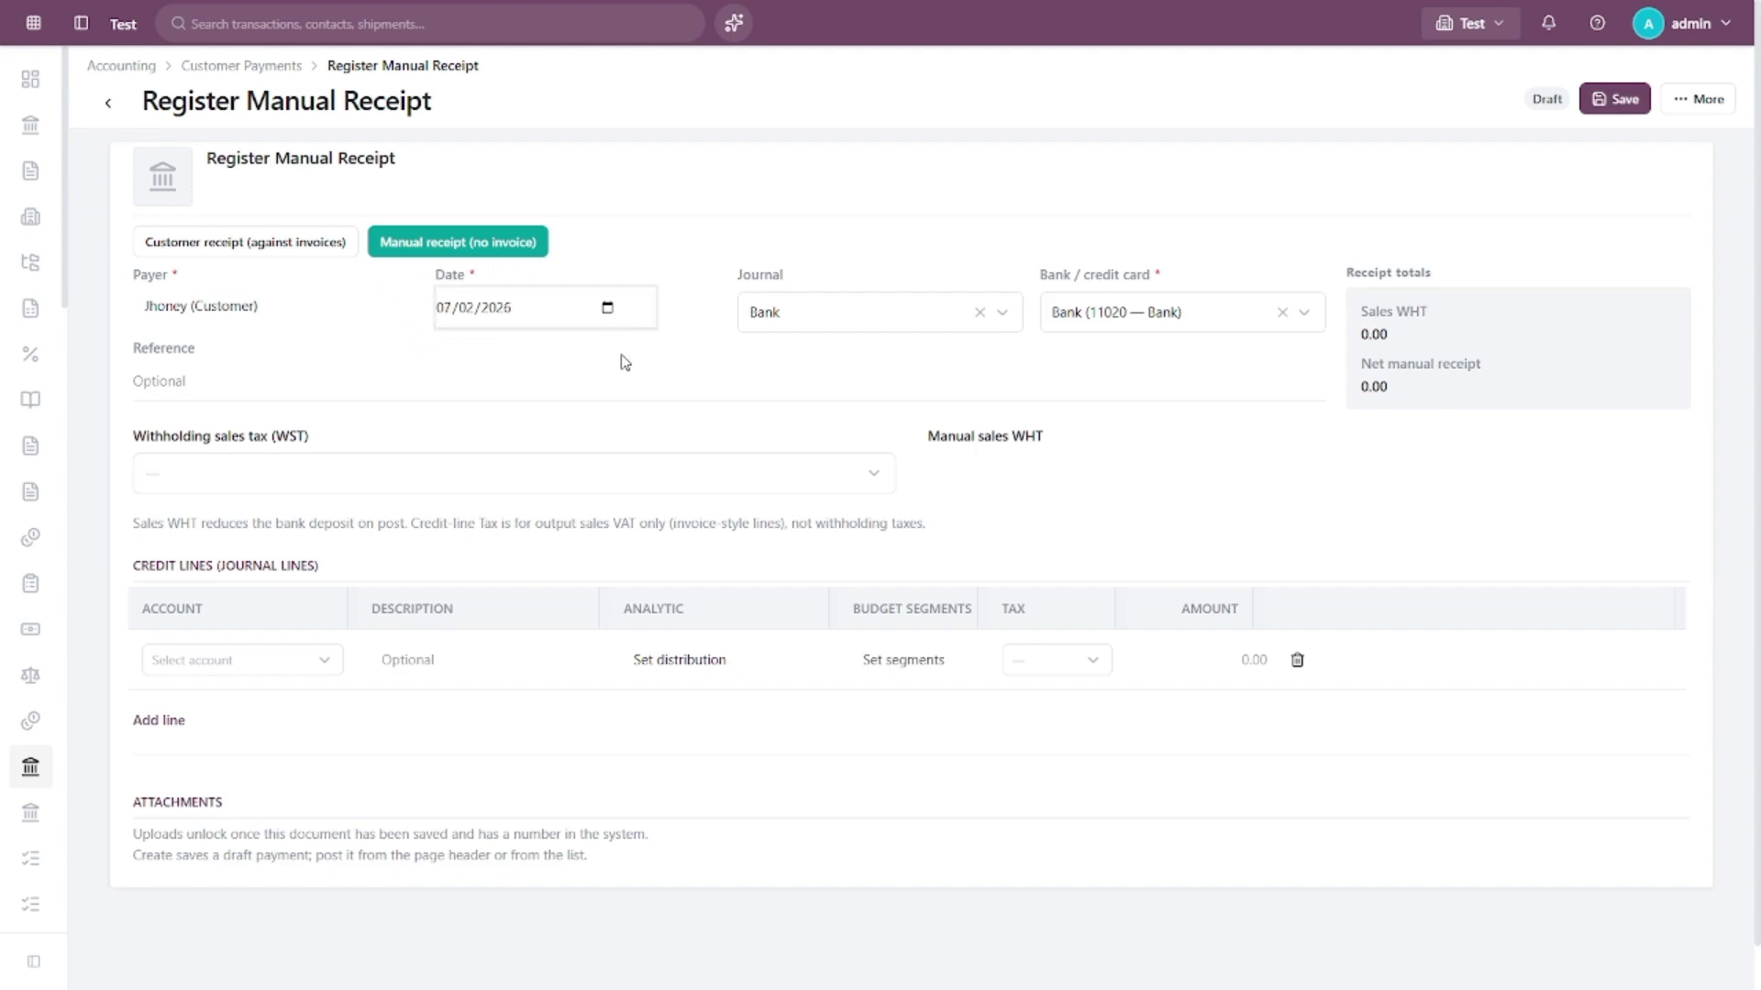
pyautogui.write('27')
pyautogui.click(489, 346)
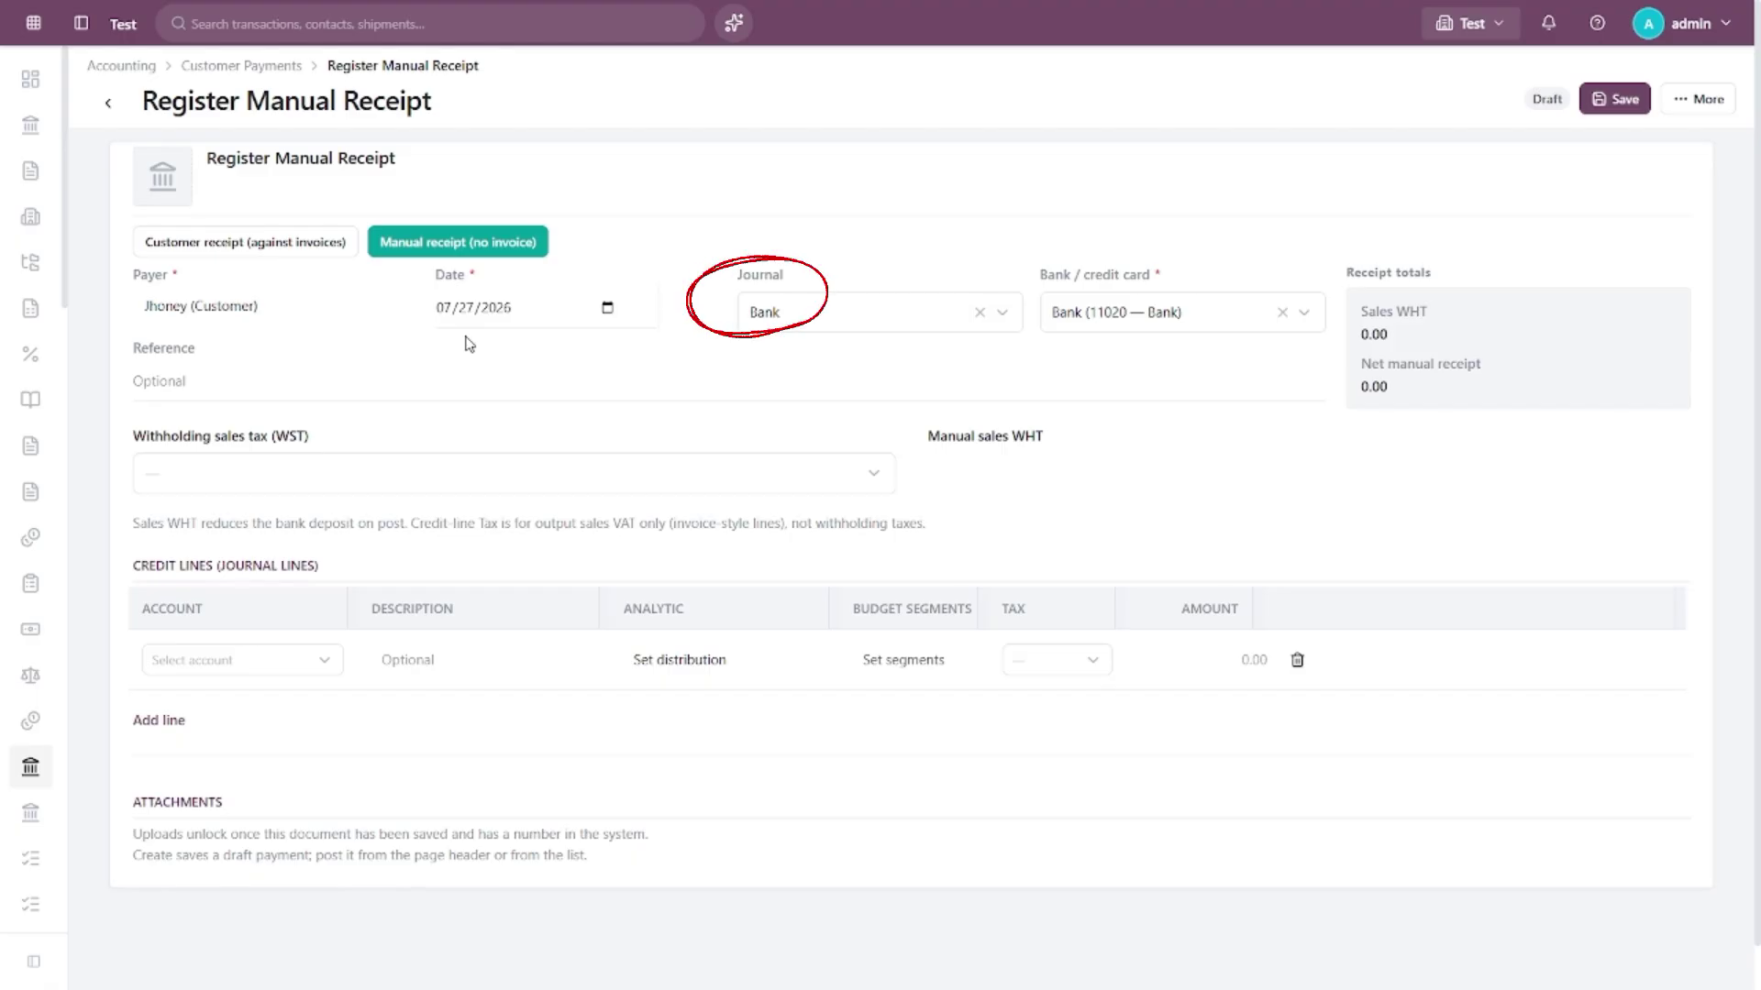
# Select the Bank journal and the Bank (11020 — Bank) account for the receipt, leaving the reference blank.
pyautogui.click(857, 328)
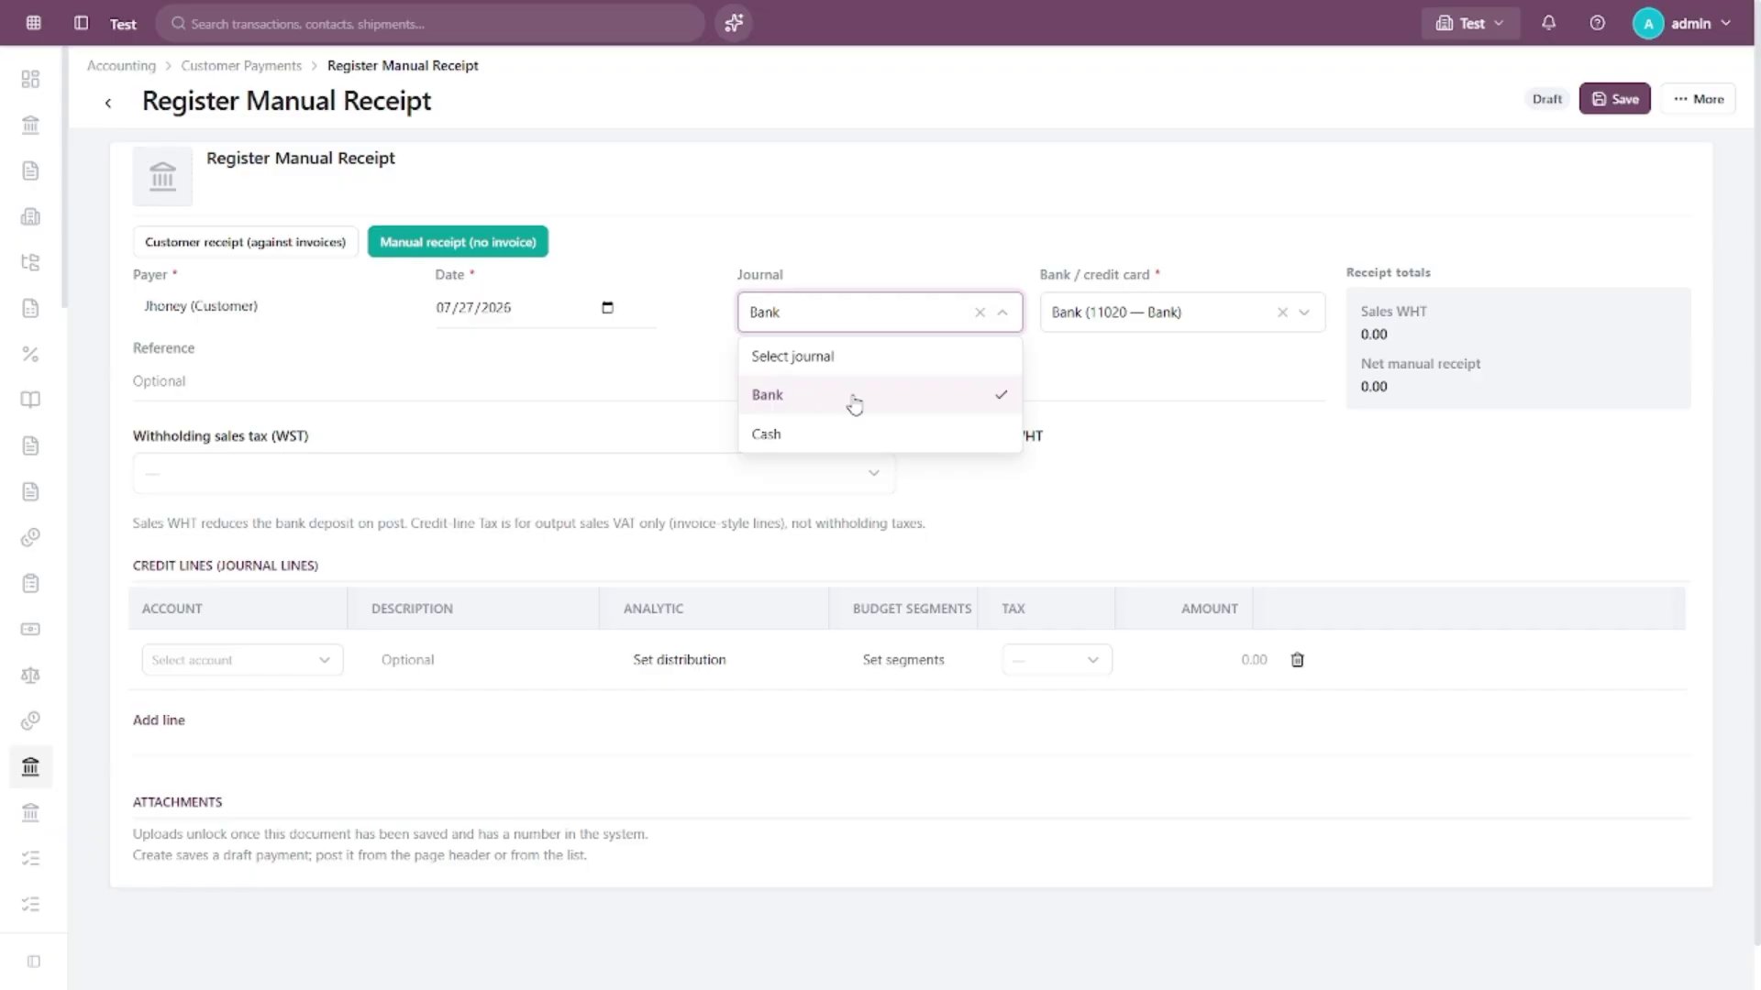
pyautogui.click(854, 404)
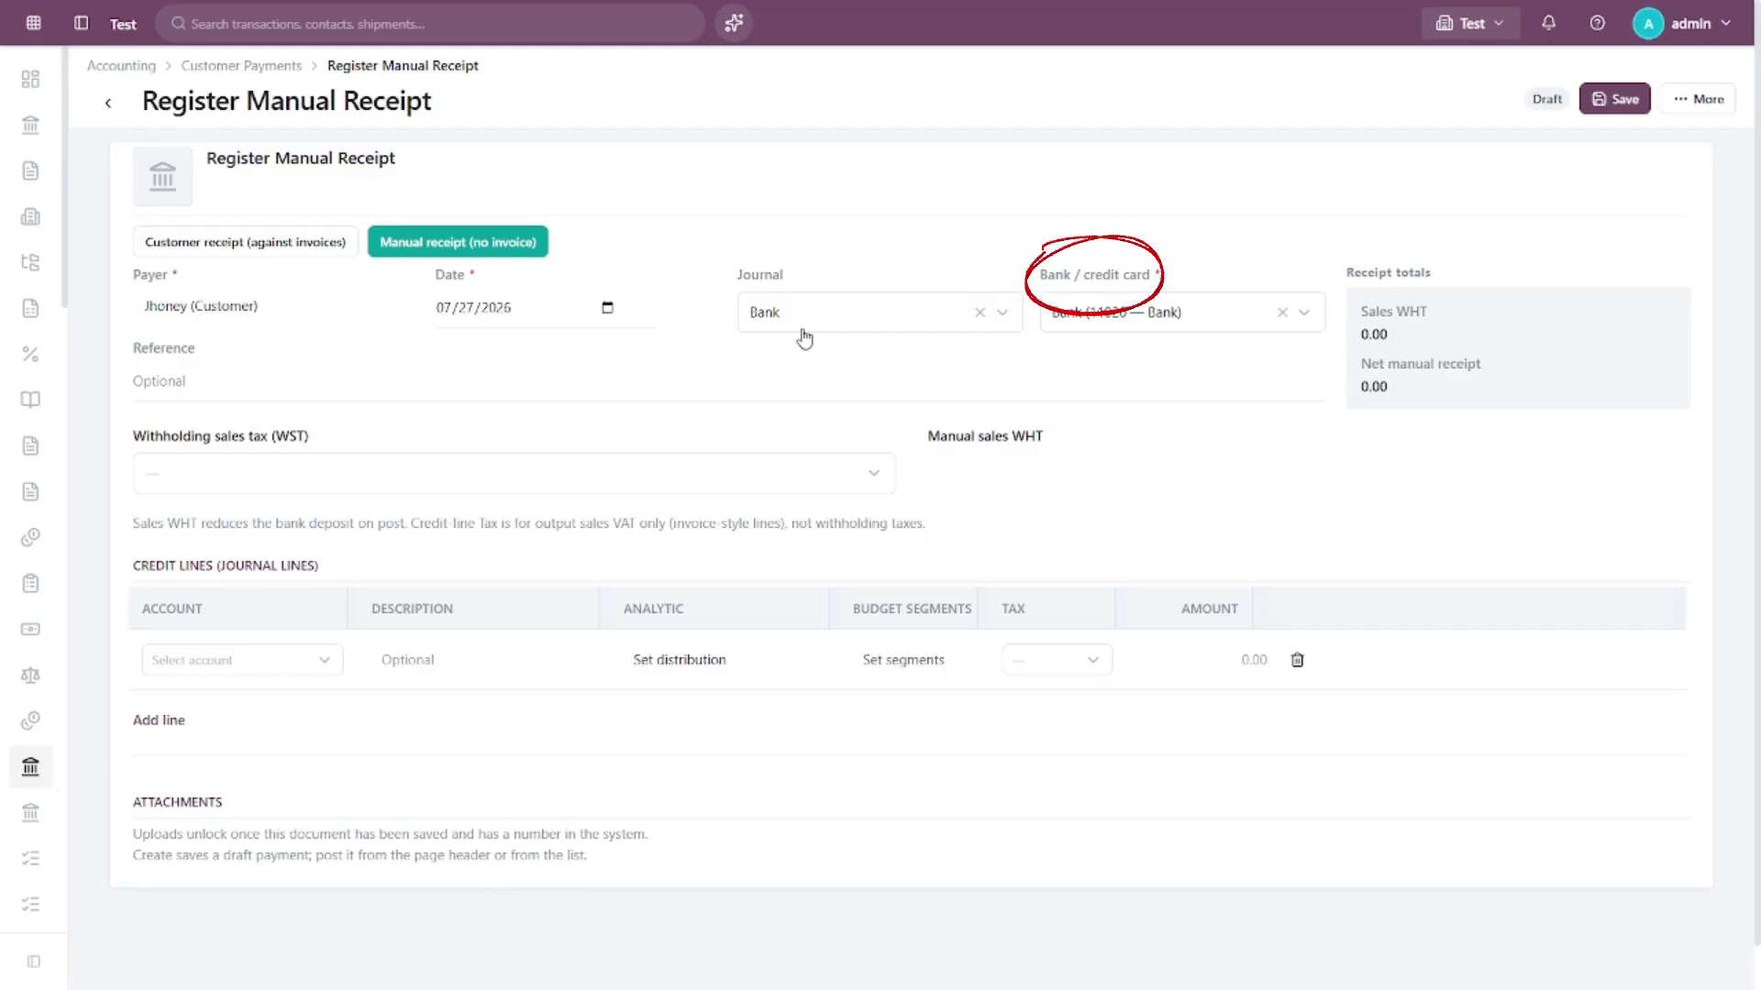
pyautogui.click(1105, 326)
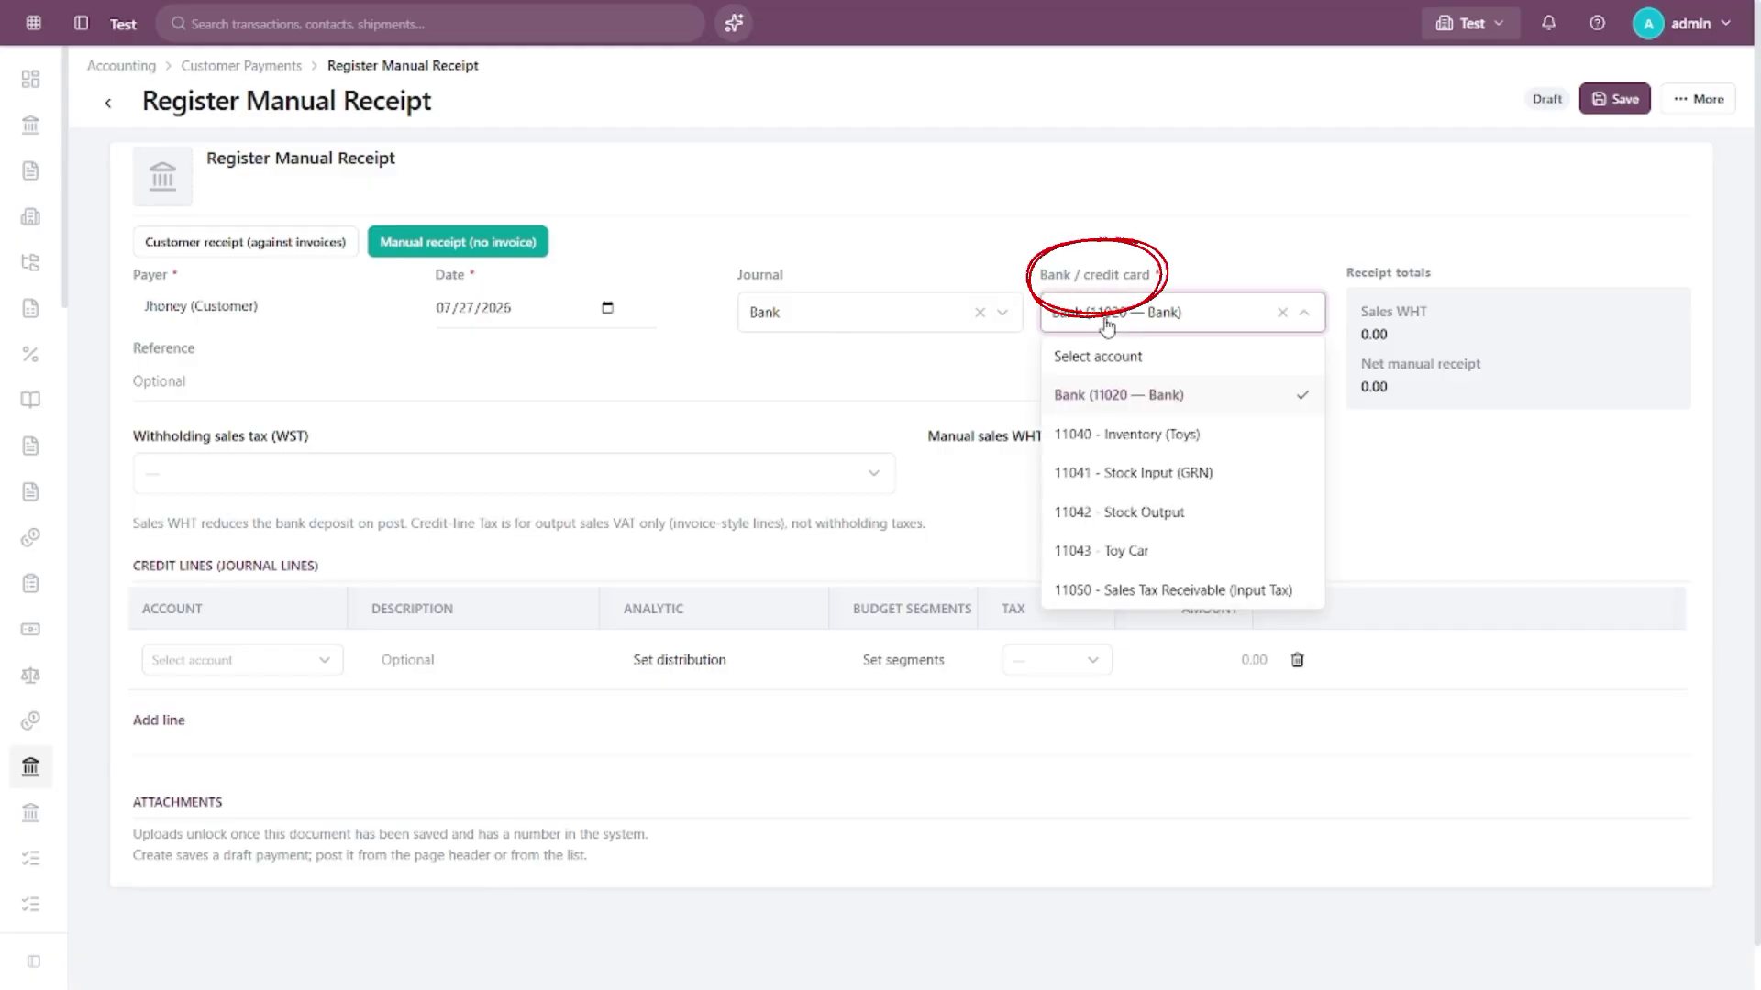
pyautogui.click(1119, 404)
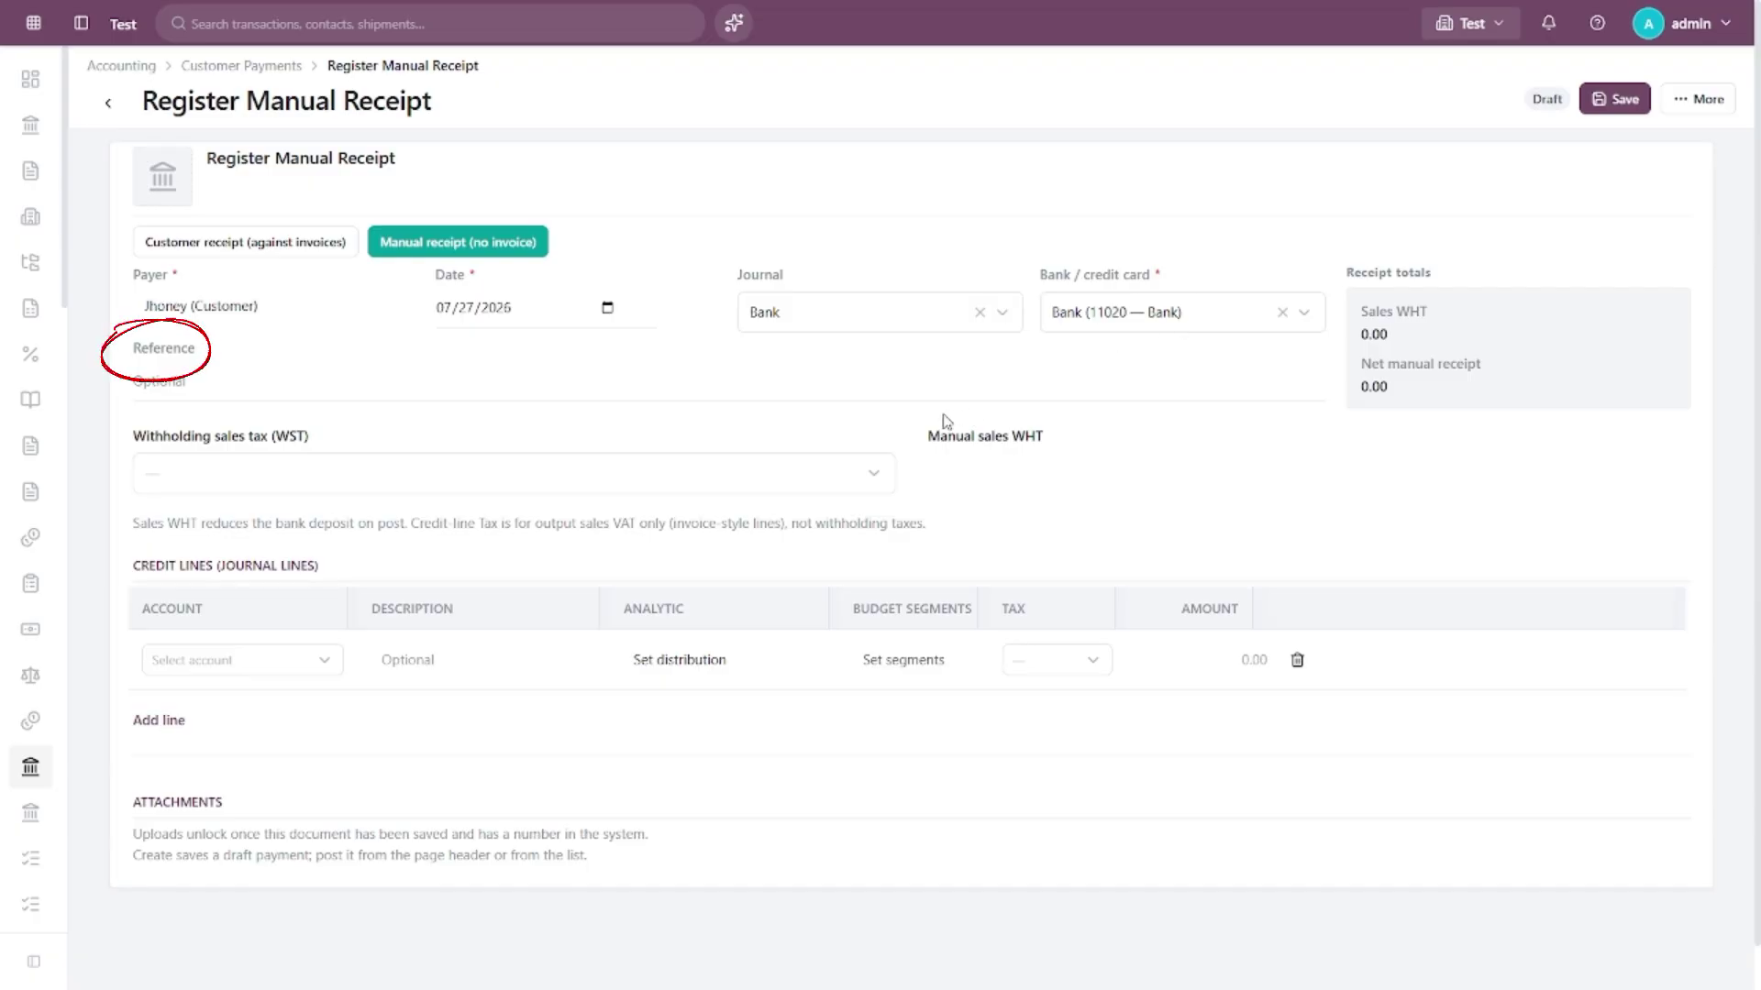
pyautogui.click(904, 389)
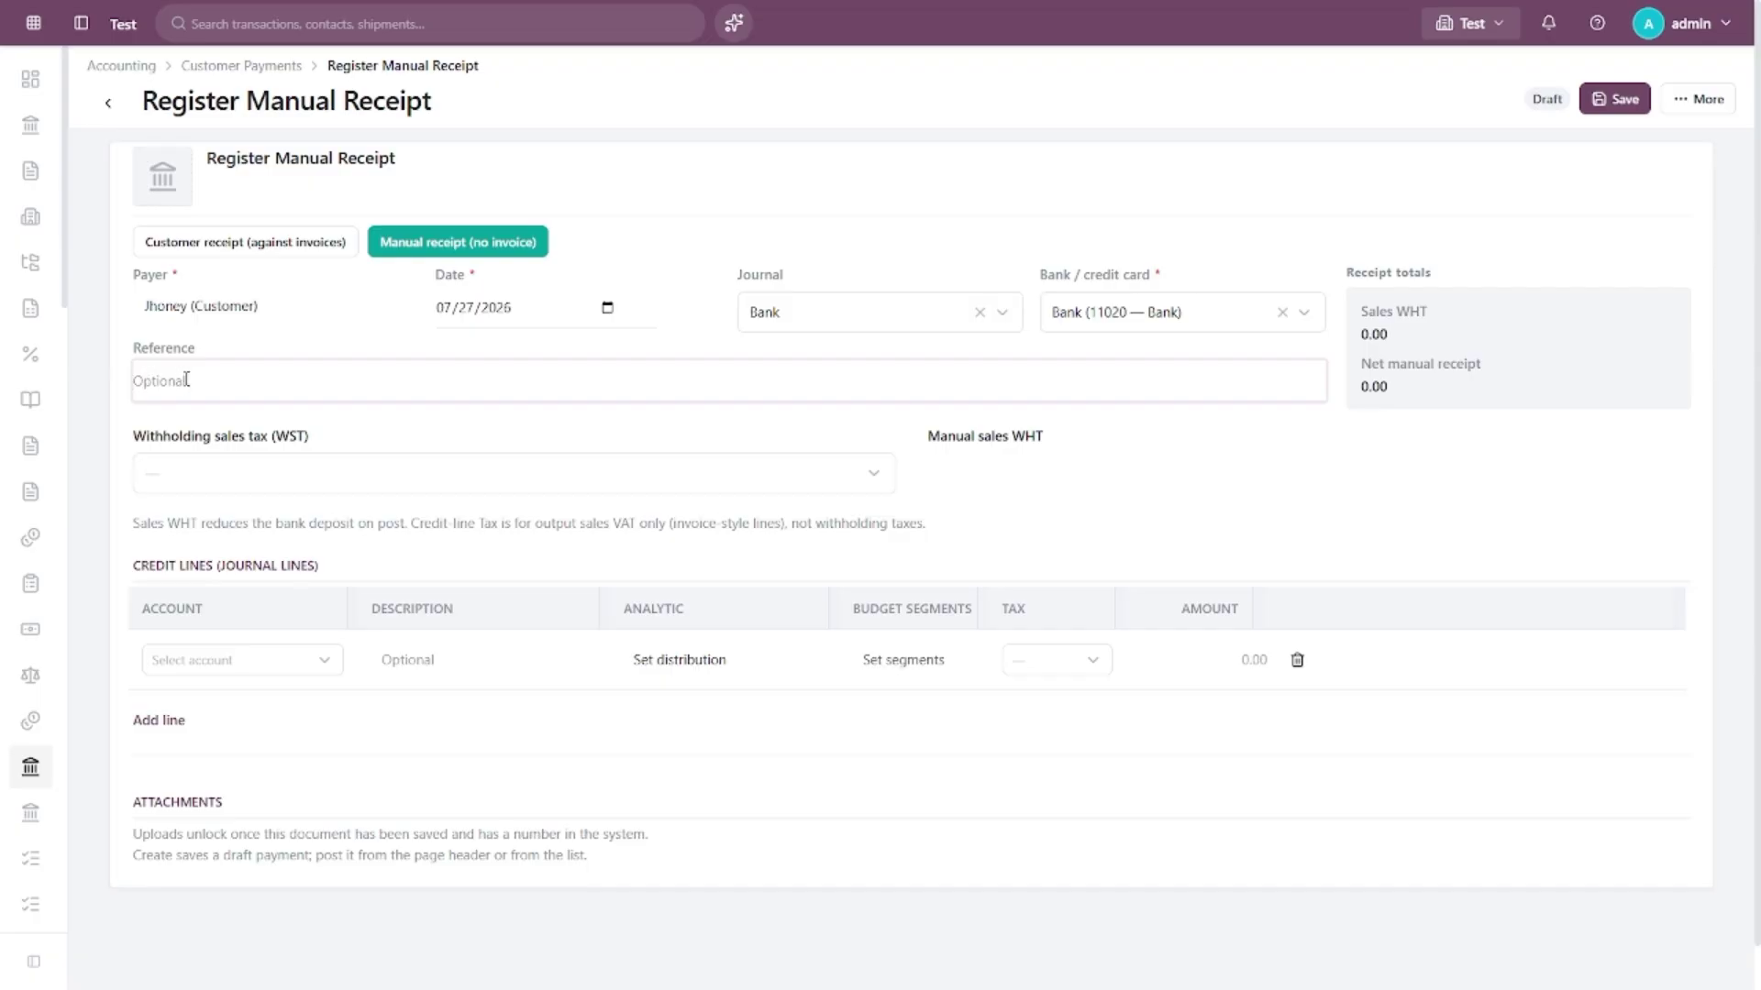
pyautogui.click(182, 411)
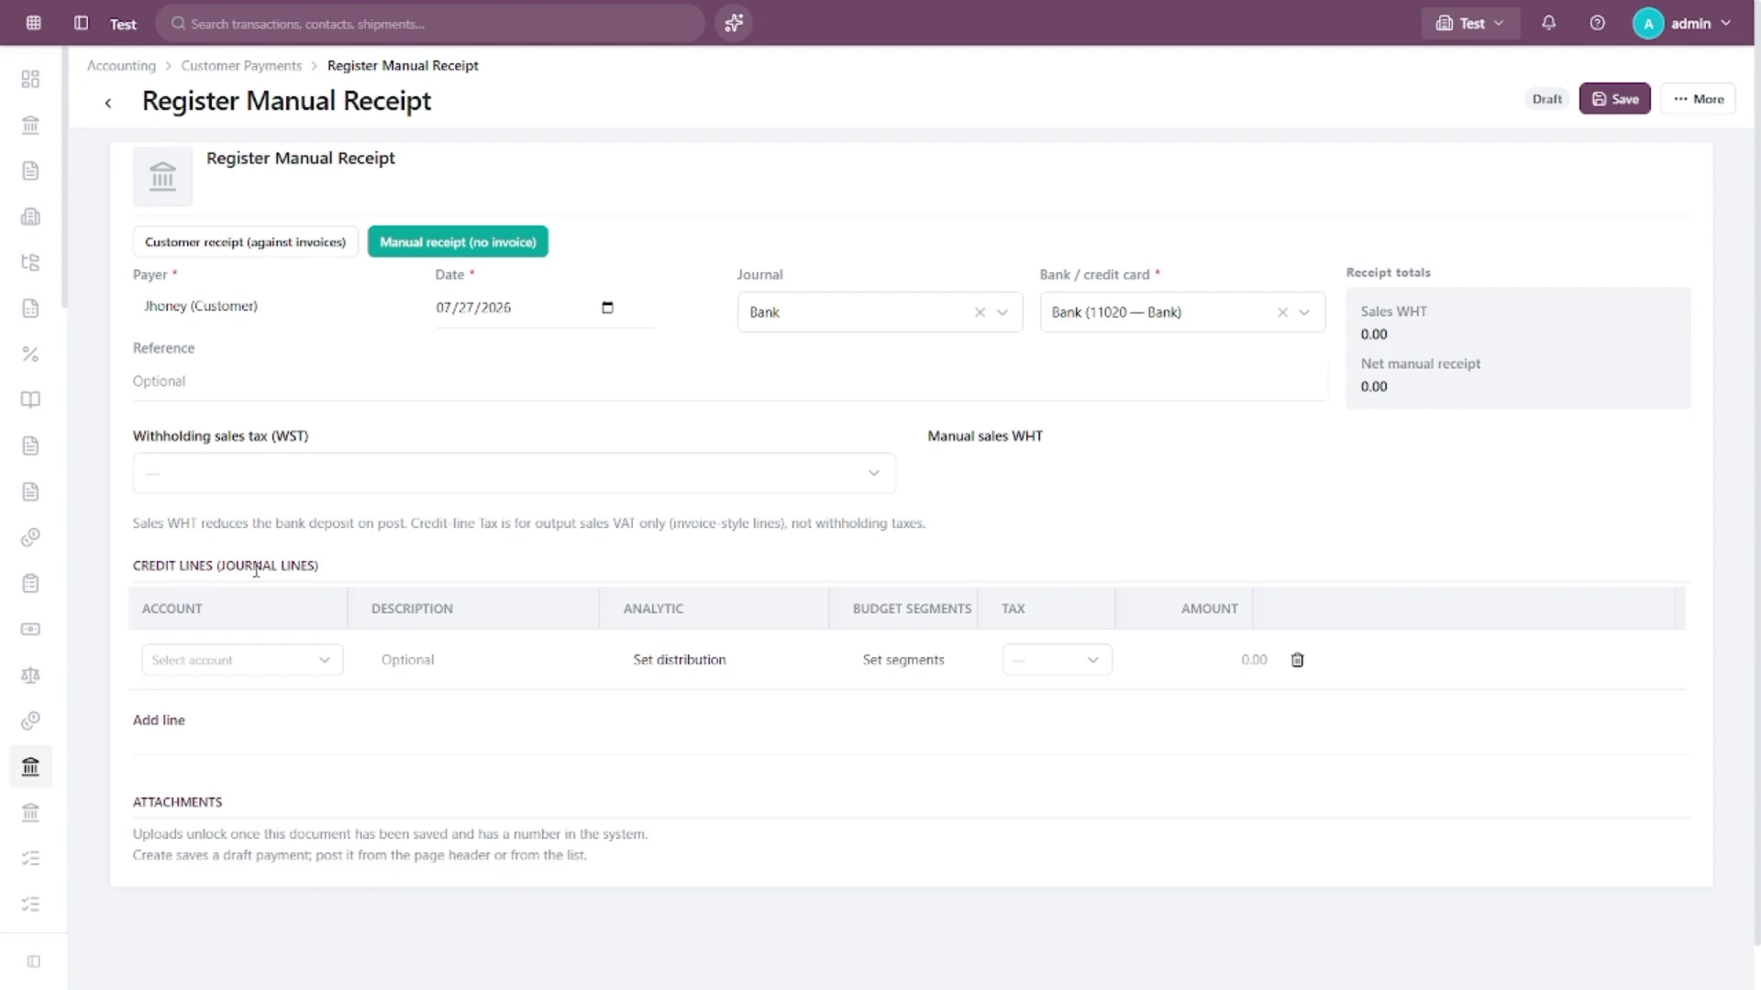
# Set the first credit line's account to 42000 — Other Income.
pyautogui.click(233, 656)
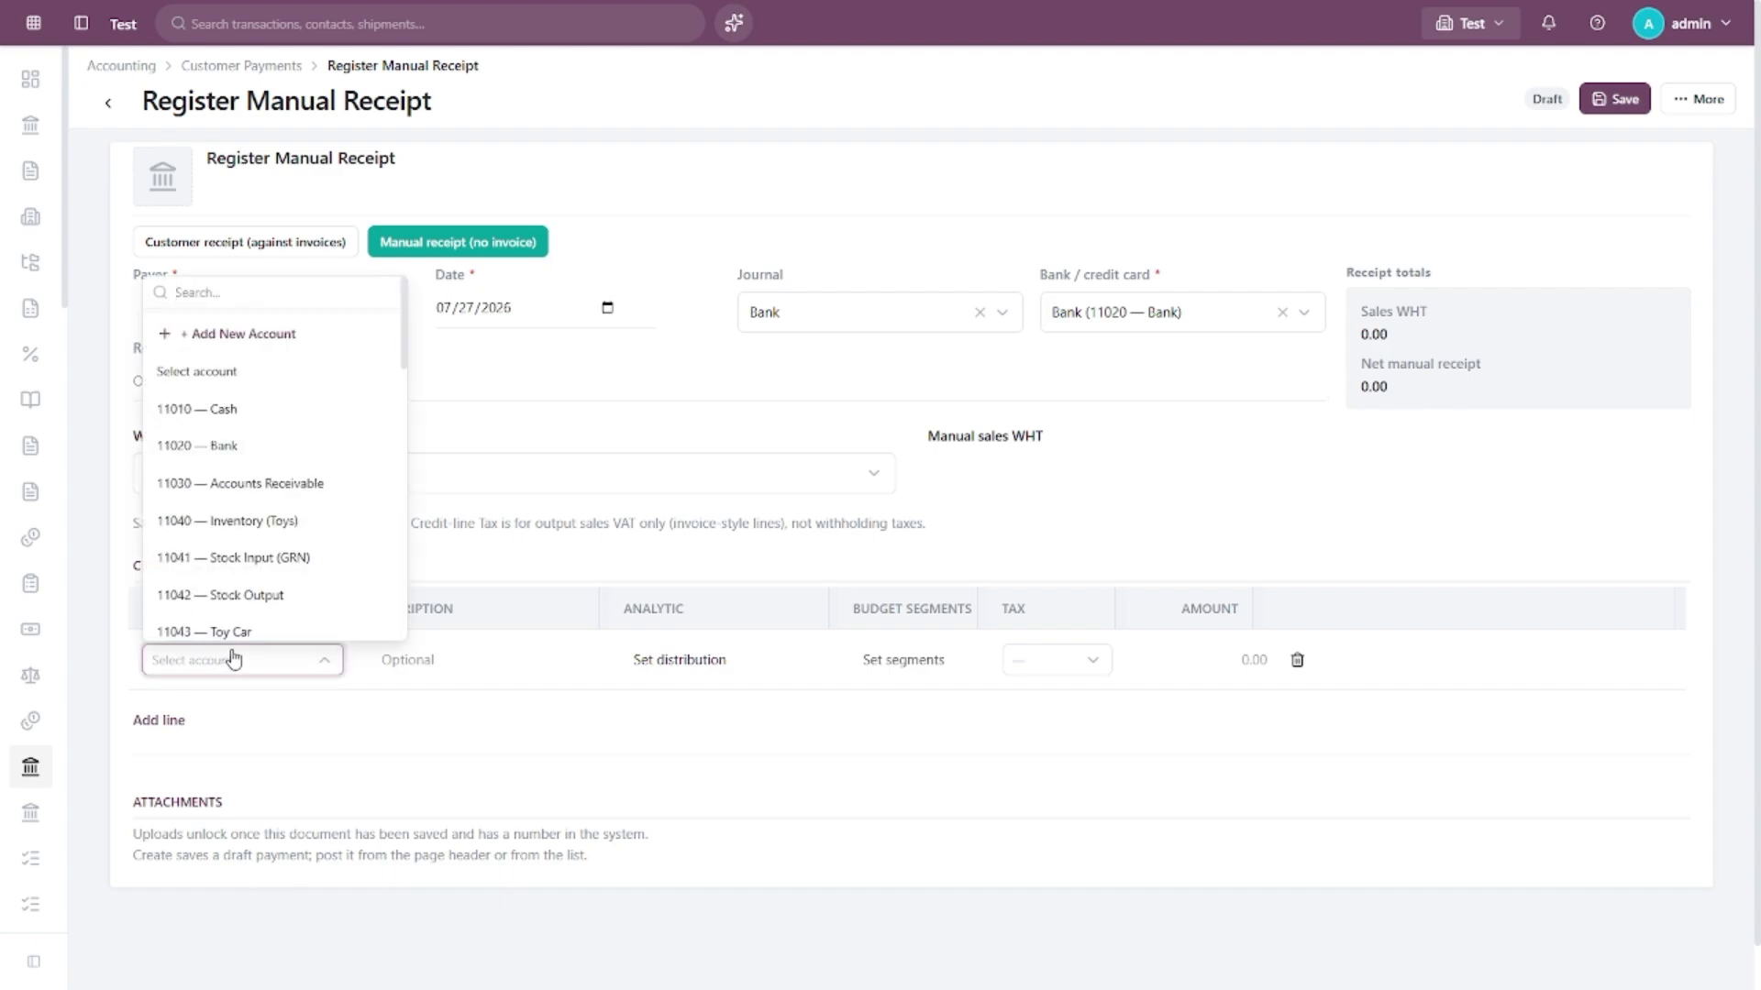
pyautogui.scroll(-10, 239, 605)
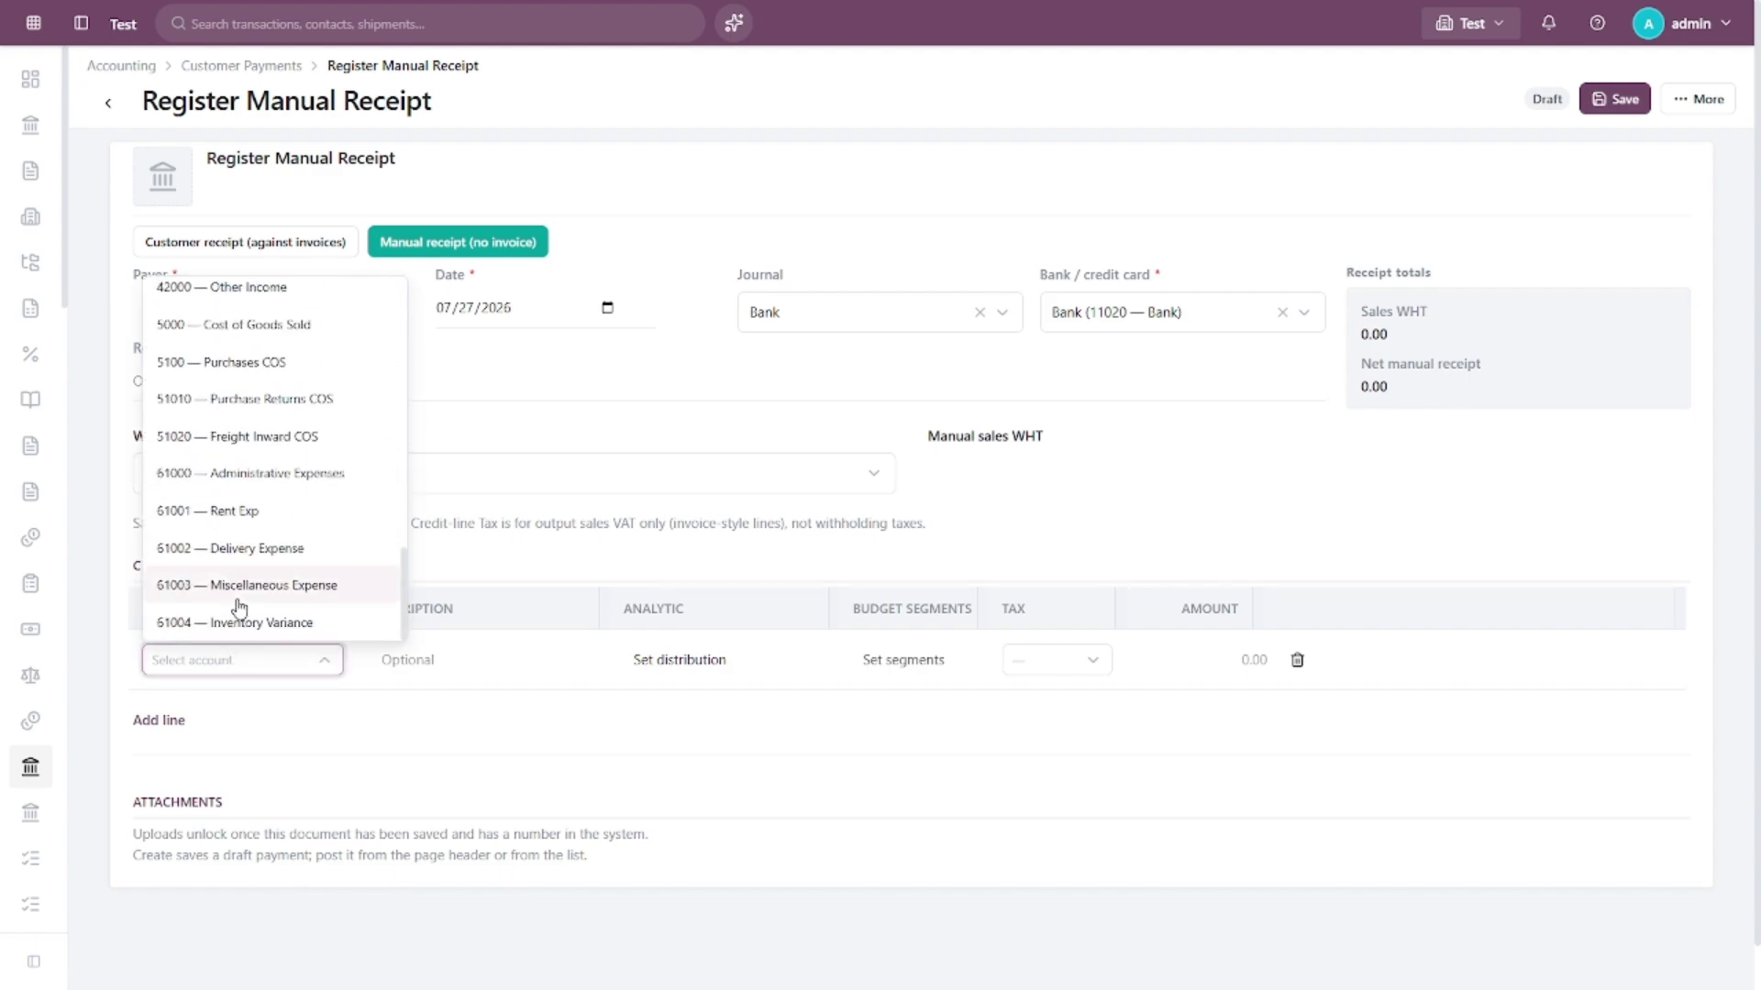
pyautogui.scroll(5, 250, 596)
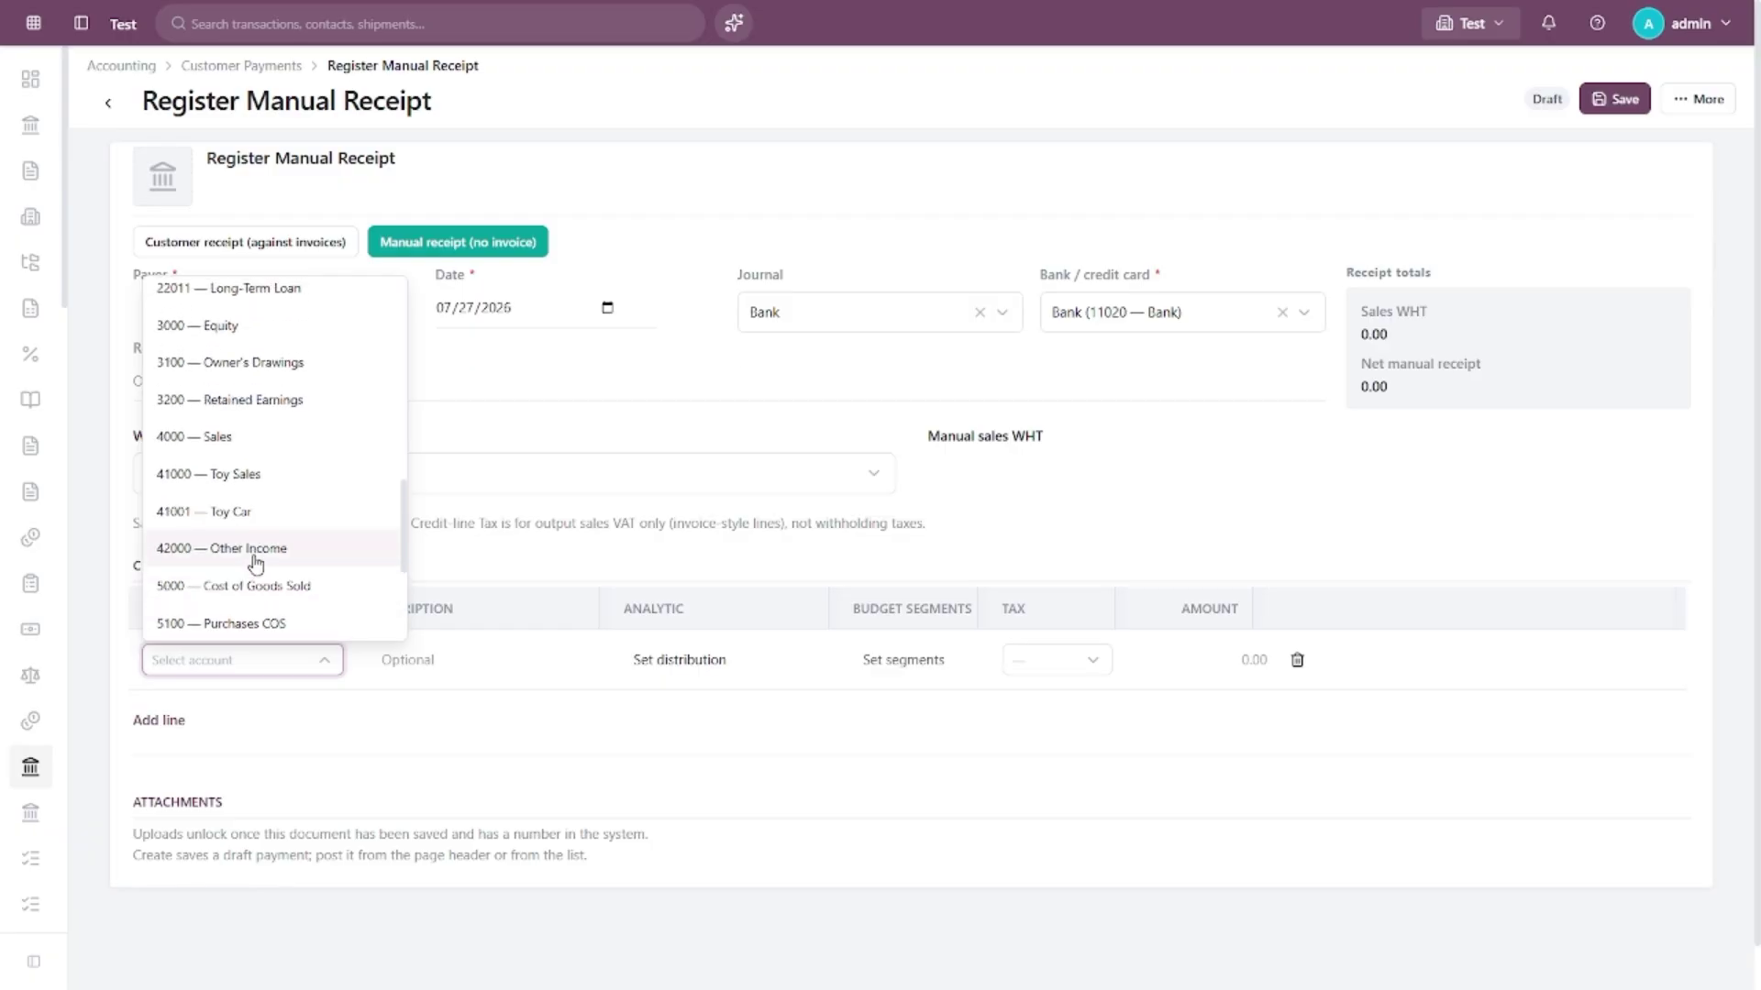
pyautogui.click(255, 551)
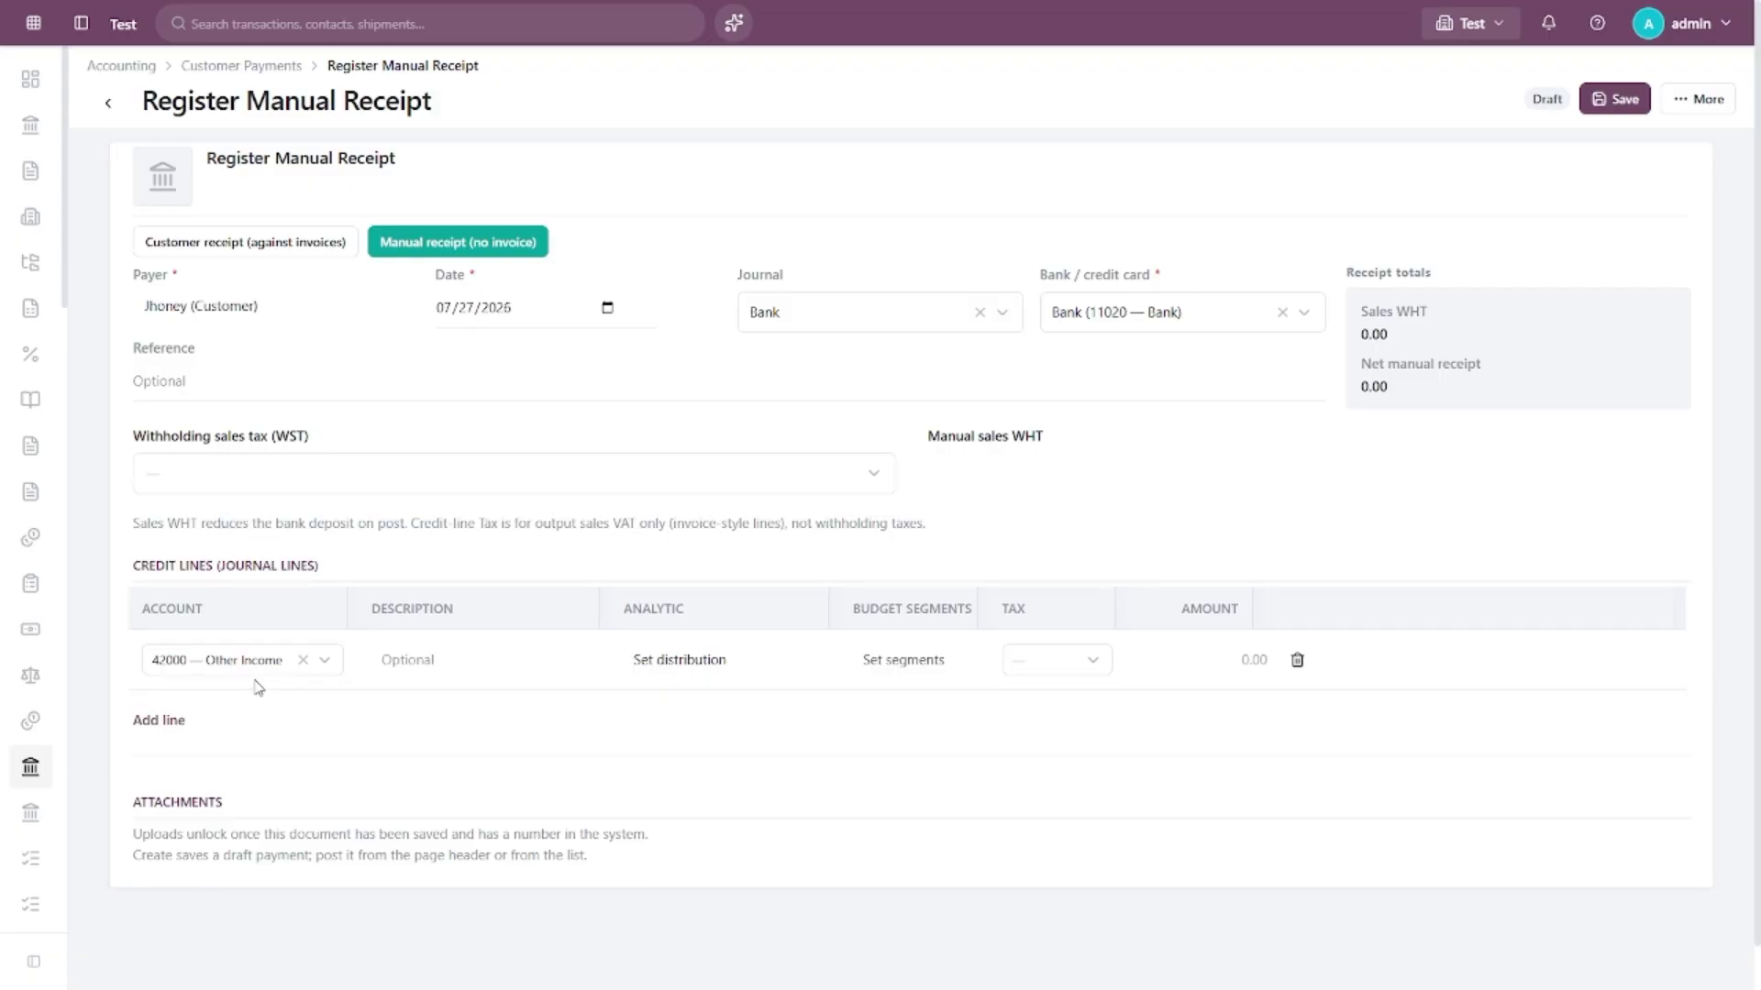
pyautogui.click(438, 670)
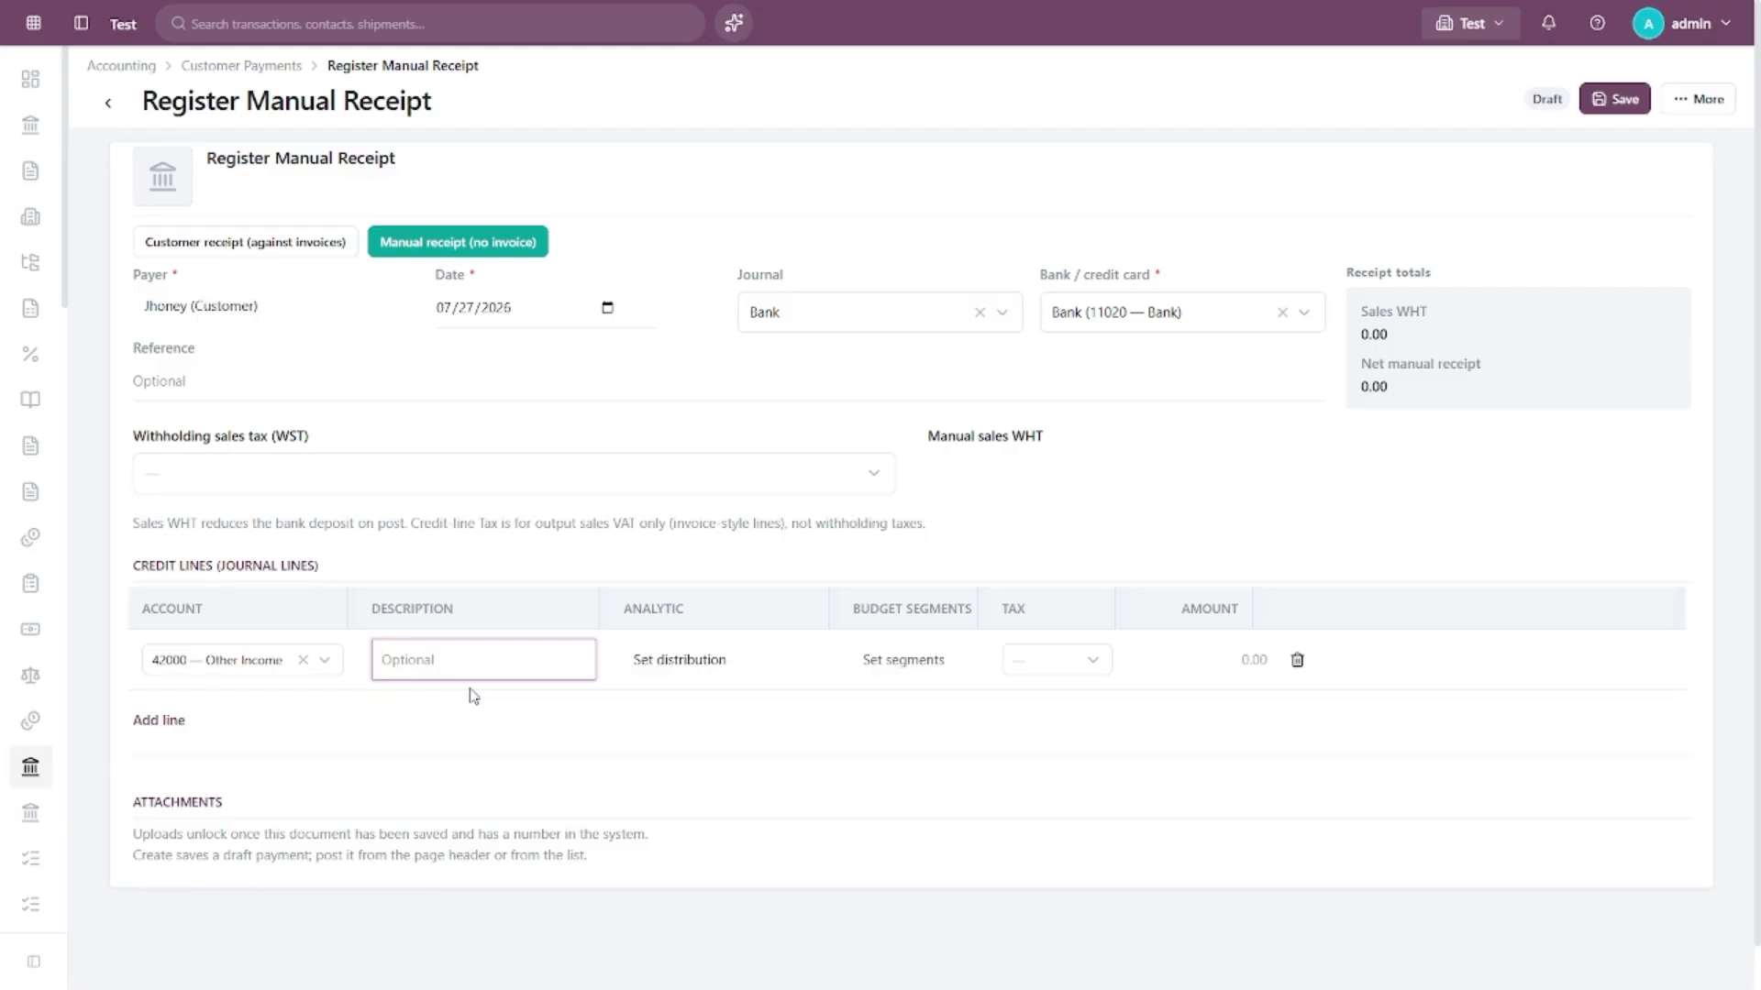
pyautogui.click(679, 660)
pyautogui.click(683, 528)
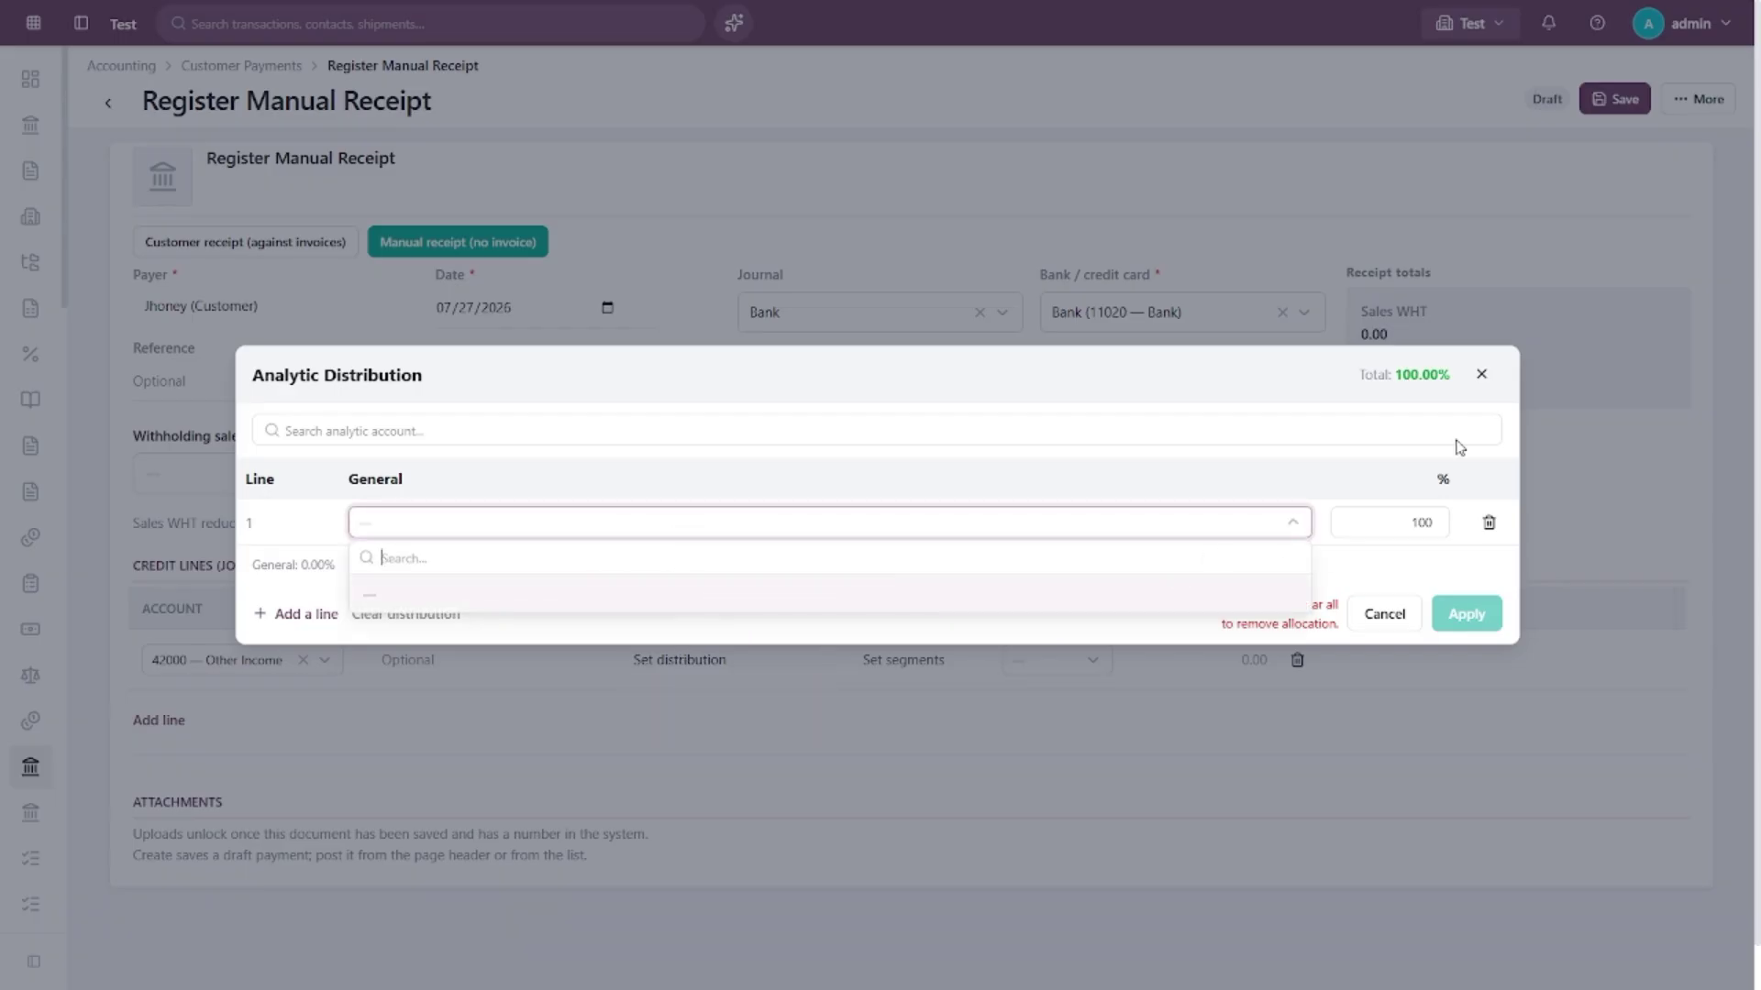
pyautogui.click(1481, 374)
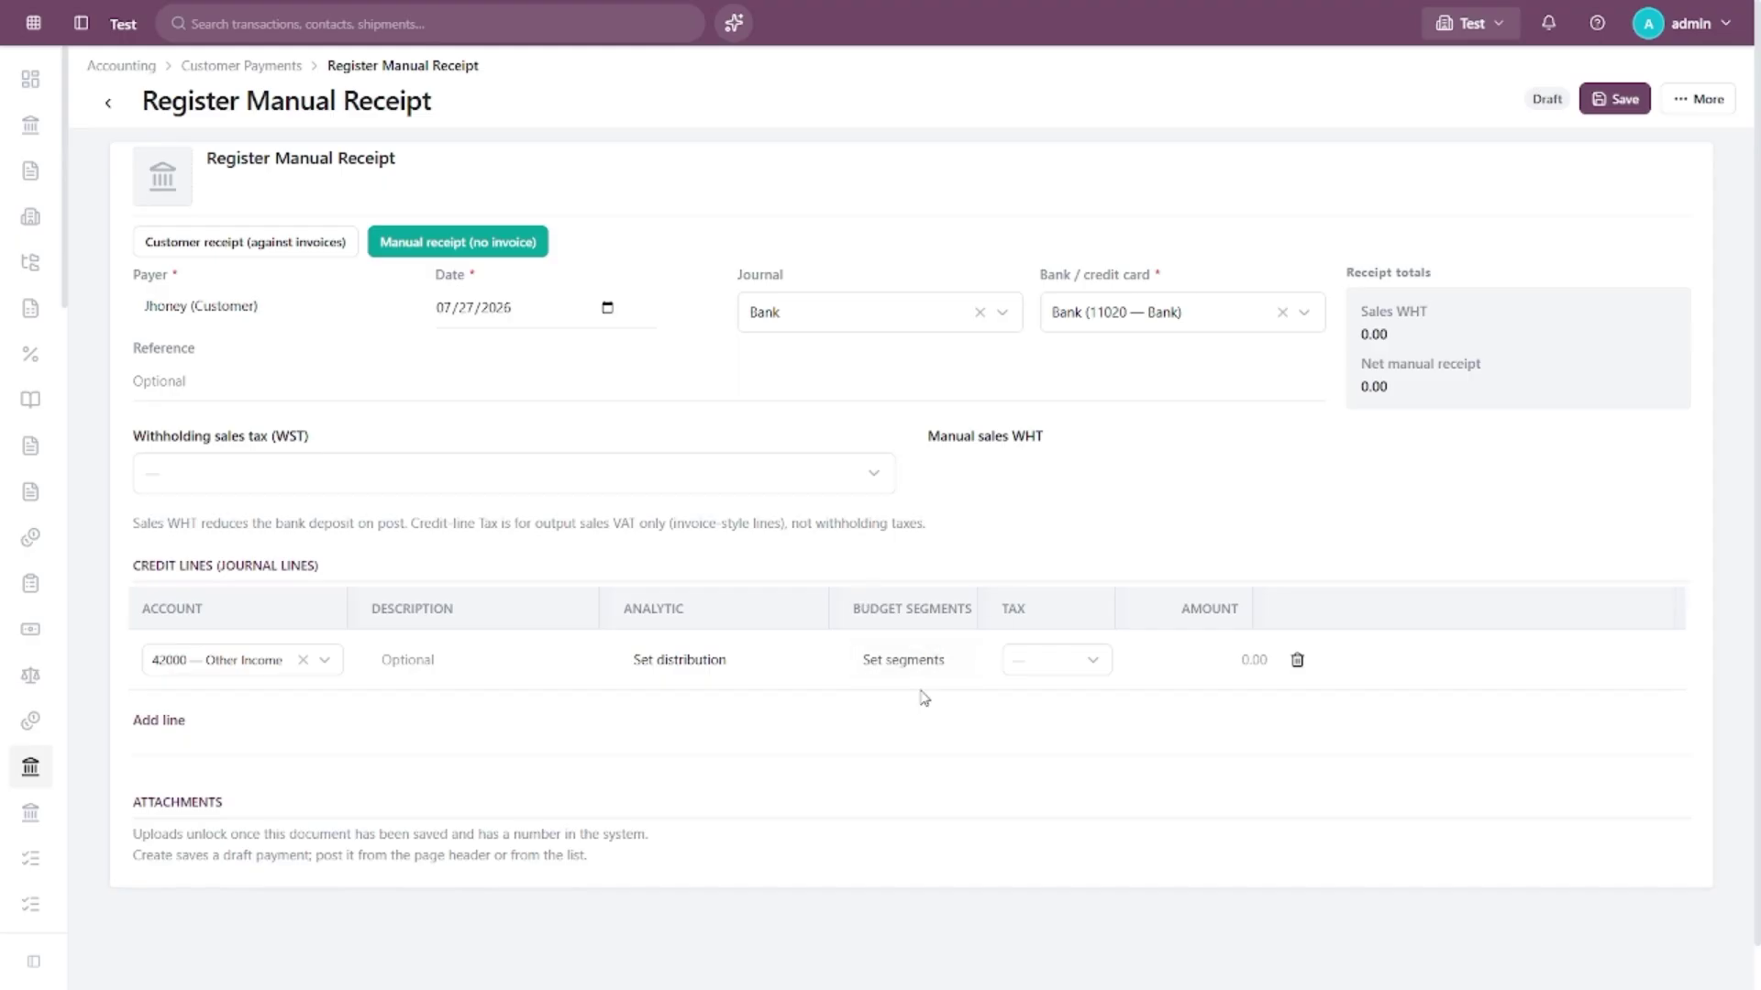
# Enter an amount of 60000 on the Other Income credit line, leaving its tax unset.
pyautogui.click(1051, 653)
pyautogui.click(1057, 662)
pyautogui.click(1218, 646)
pyautogui.write('60000')
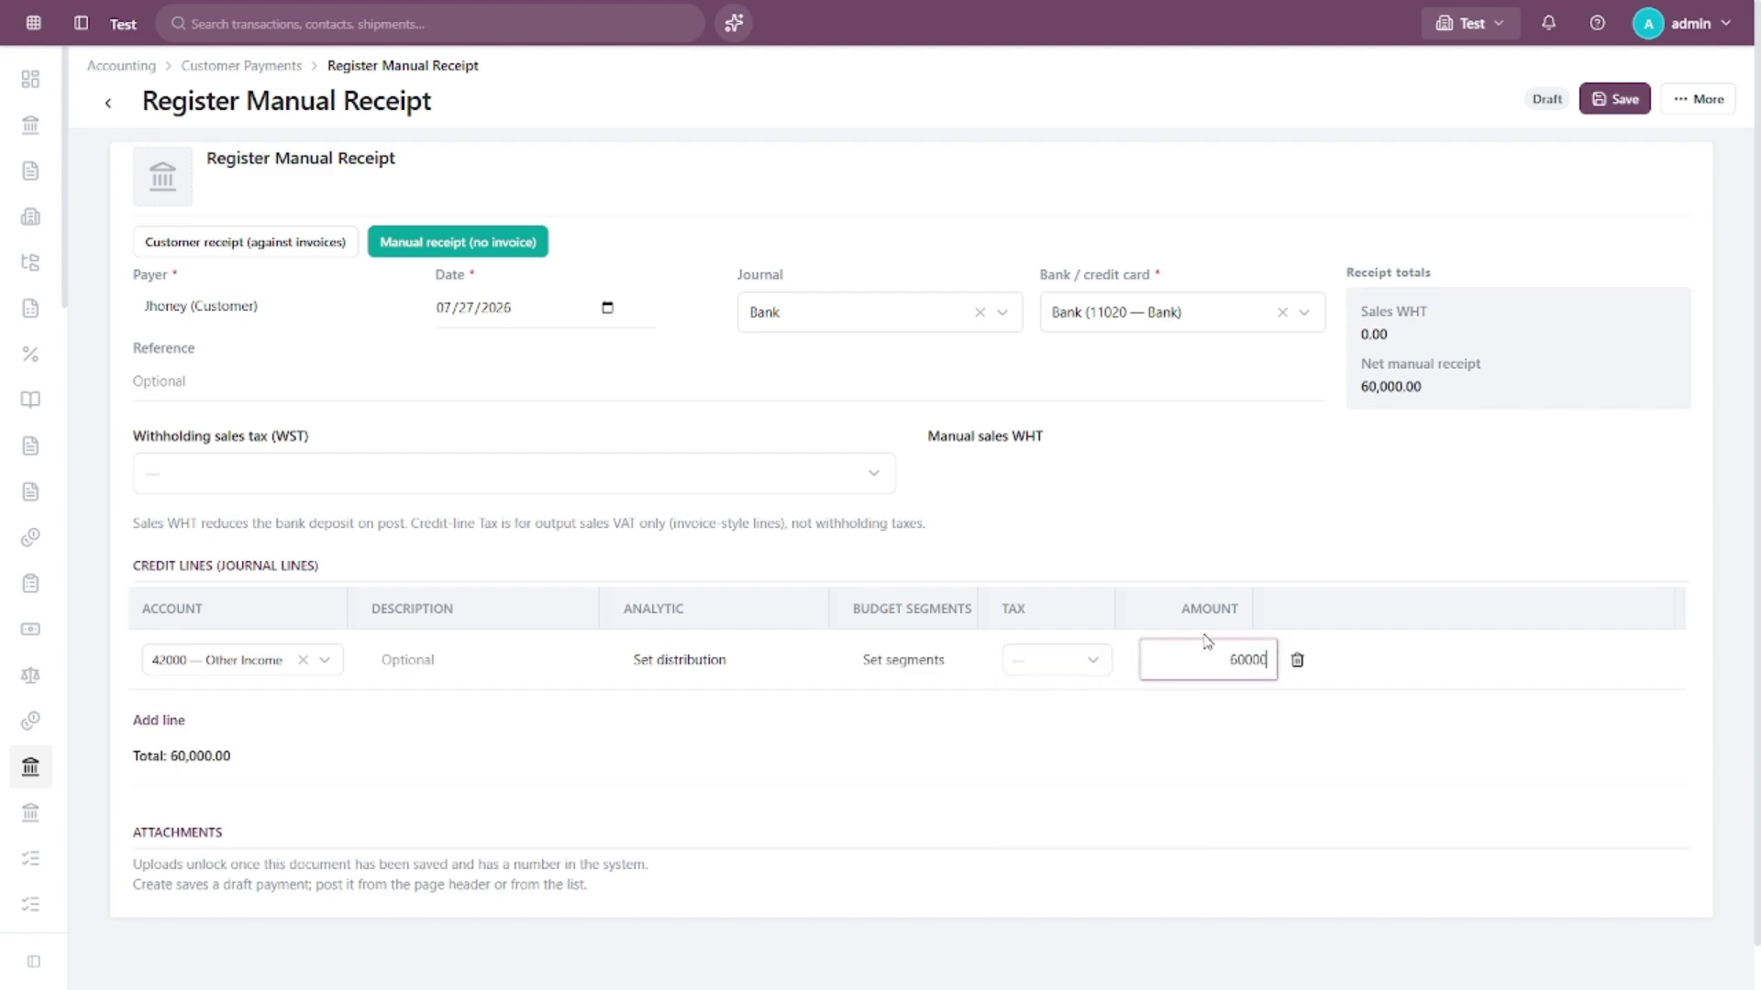
pyautogui.click(159, 720)
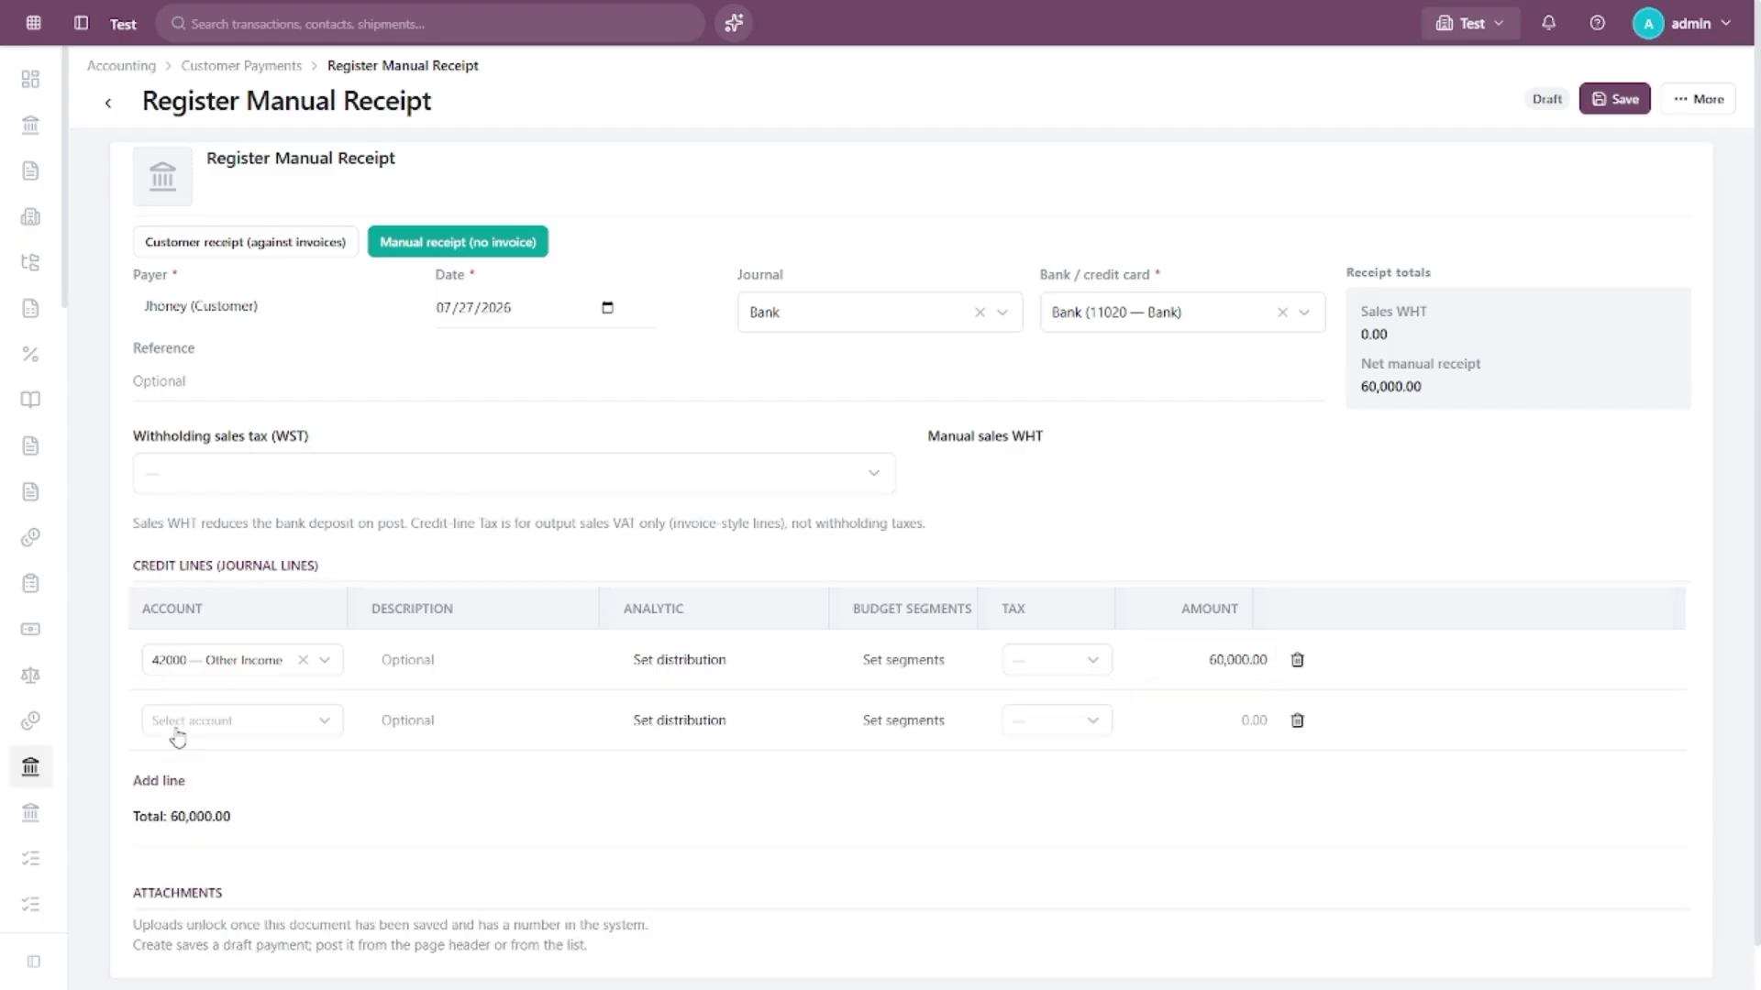
pyautogui.click(1299, 720)
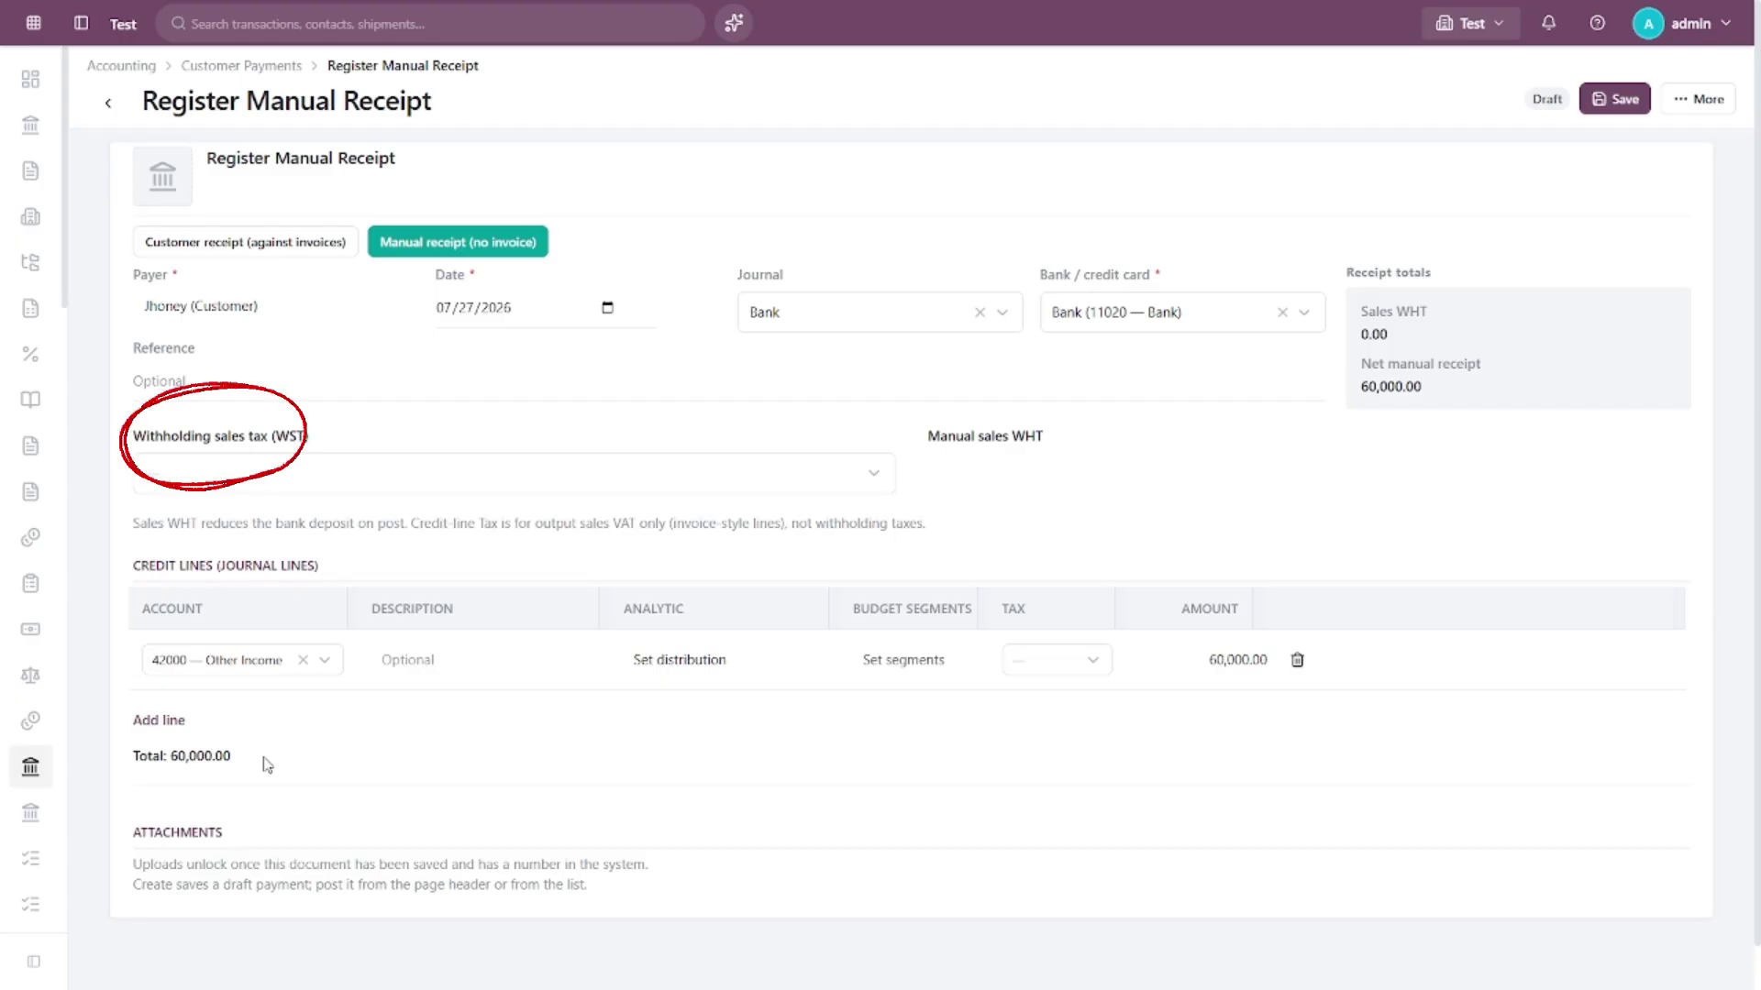
pyautogui.click(292, 470)
pyautogui.click(286, 486)
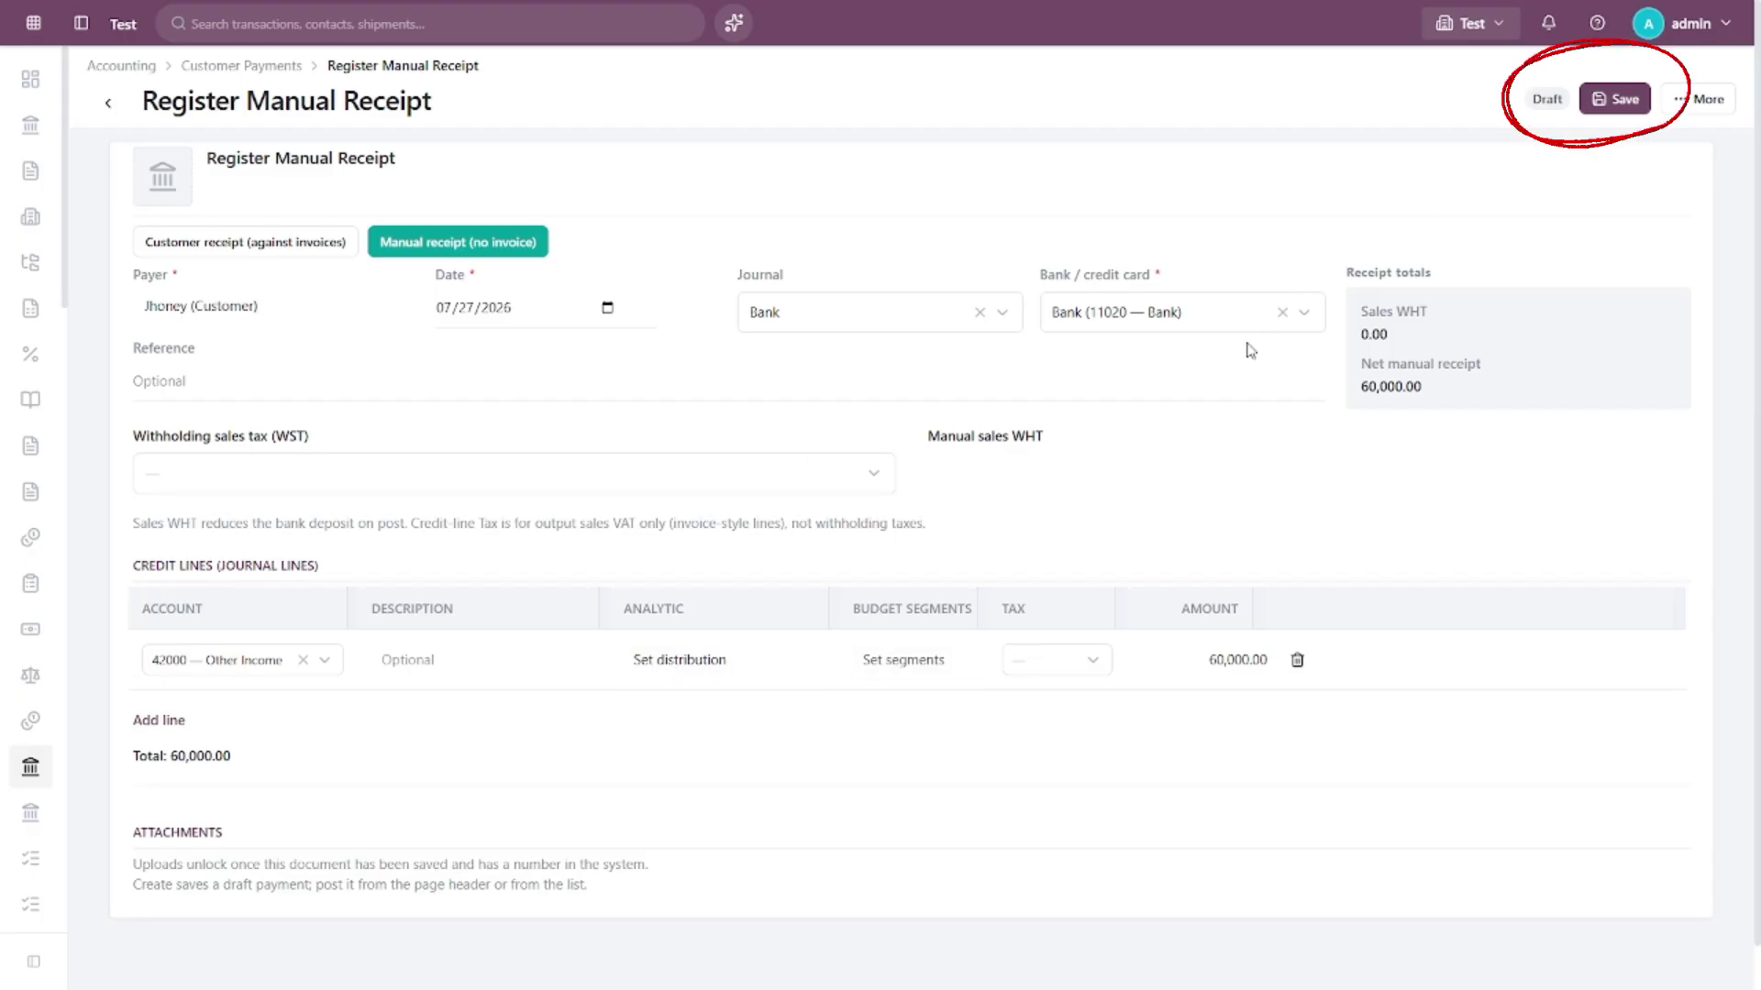
# Save the manual receipt as a draft and post it.
pyautogui.click(1616, 103)
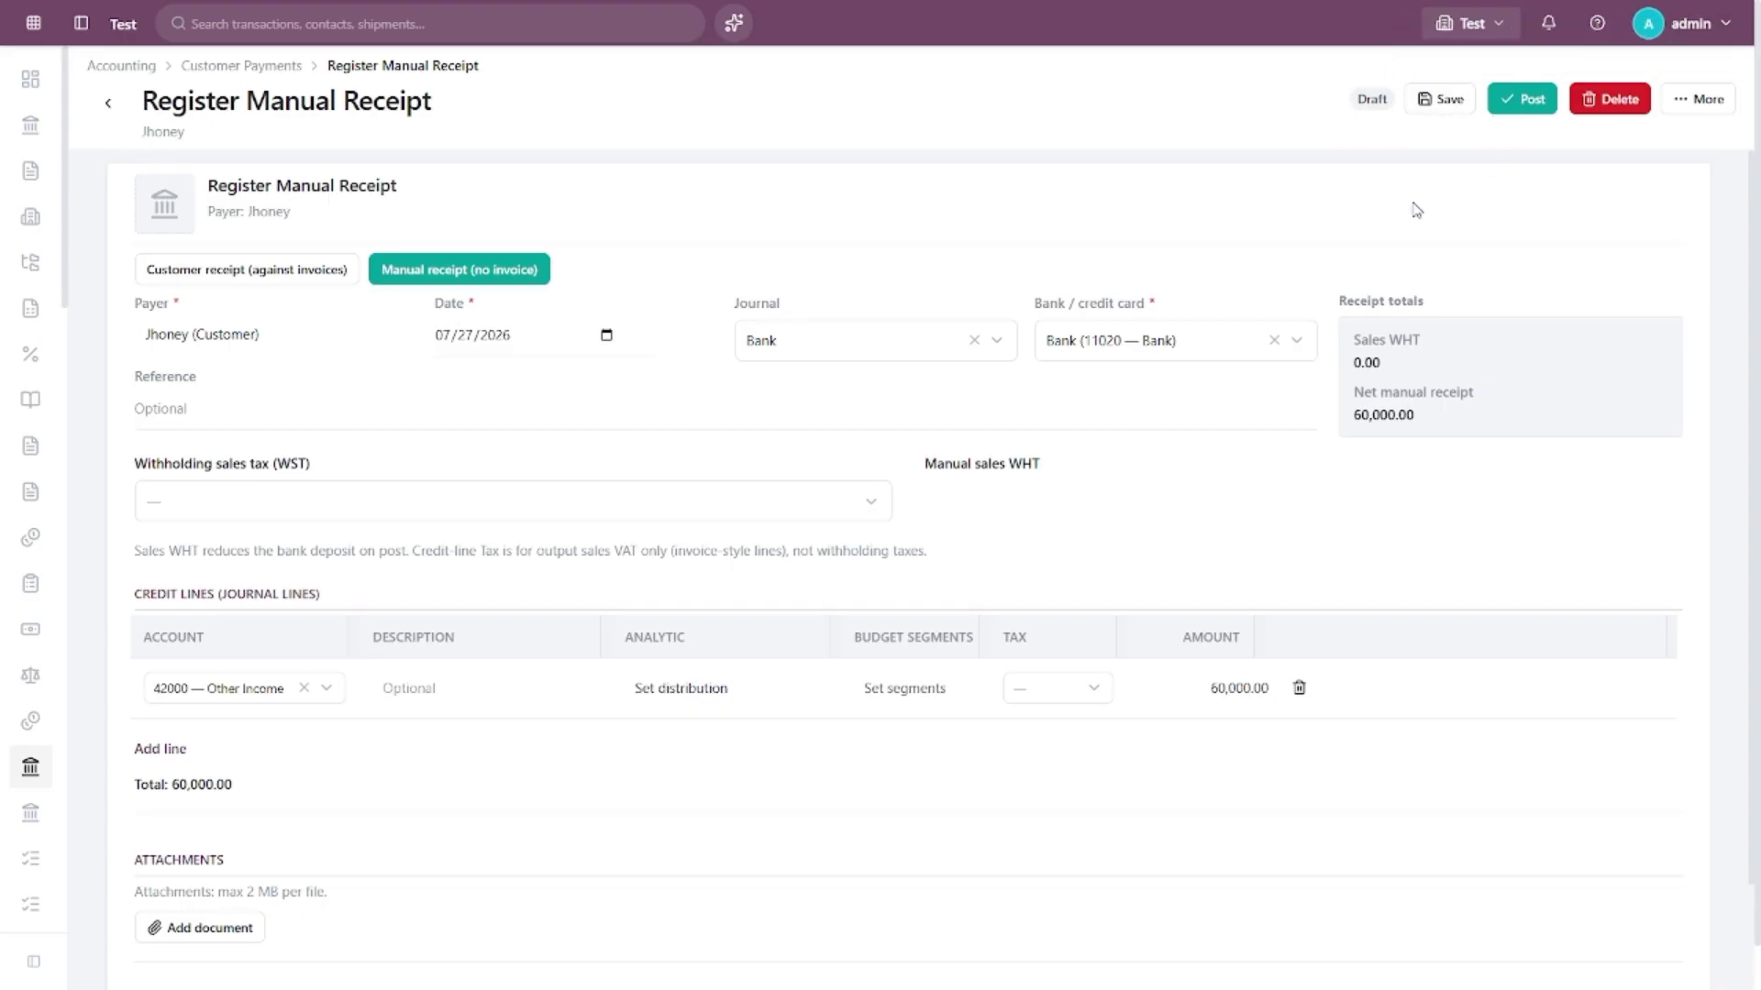
pyautogui.click(1148, 354)
pyautogui.click(1245, 212)
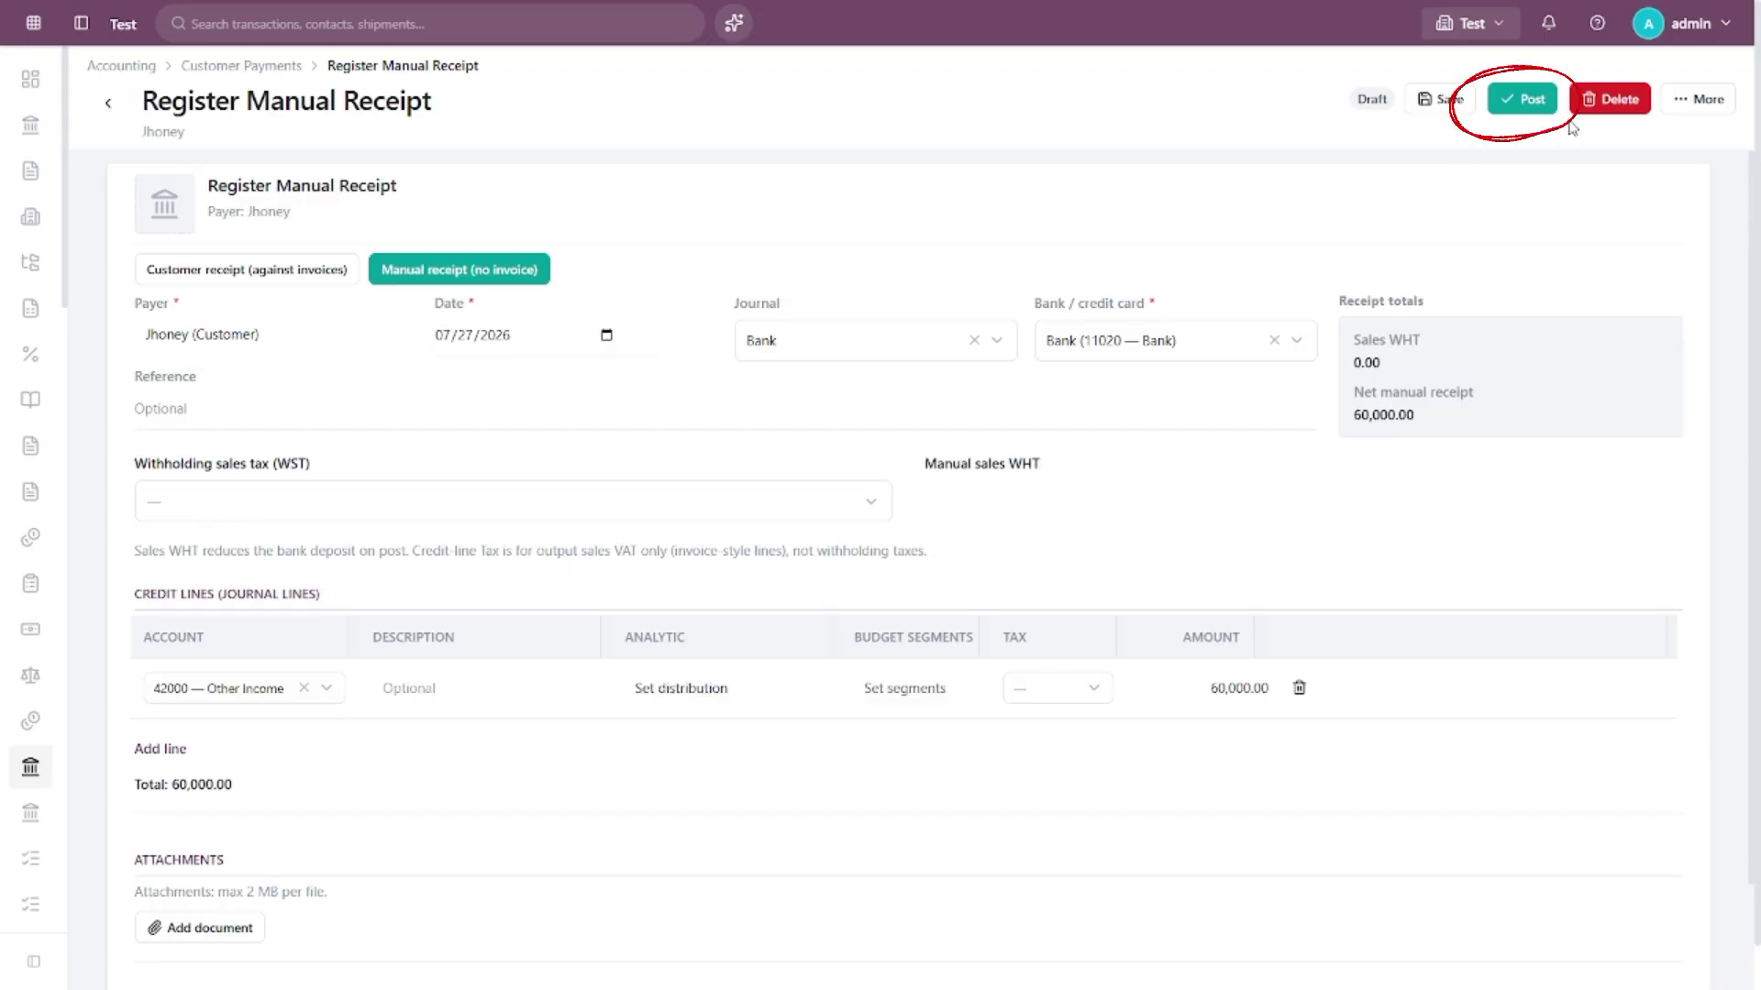
pyautogui.click(1521, 103)
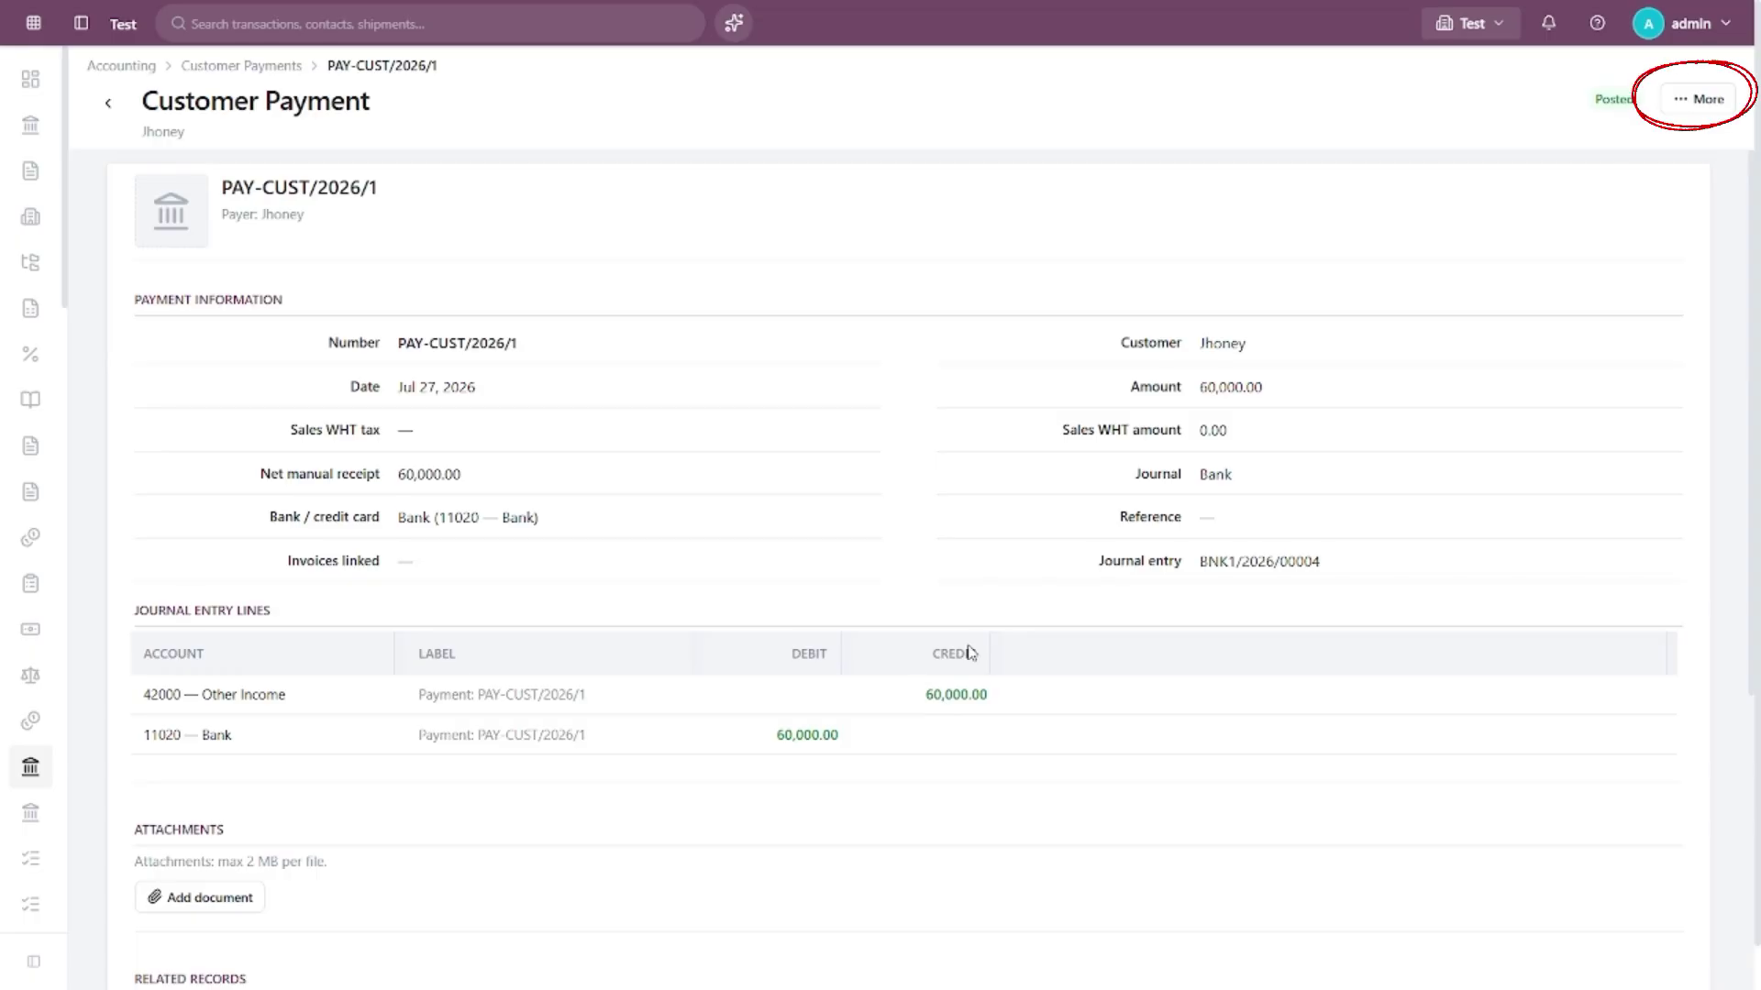
# Check which further actions the posted payment offers and return to the Customer Payments list.
pyautogui.click(1684, 104)
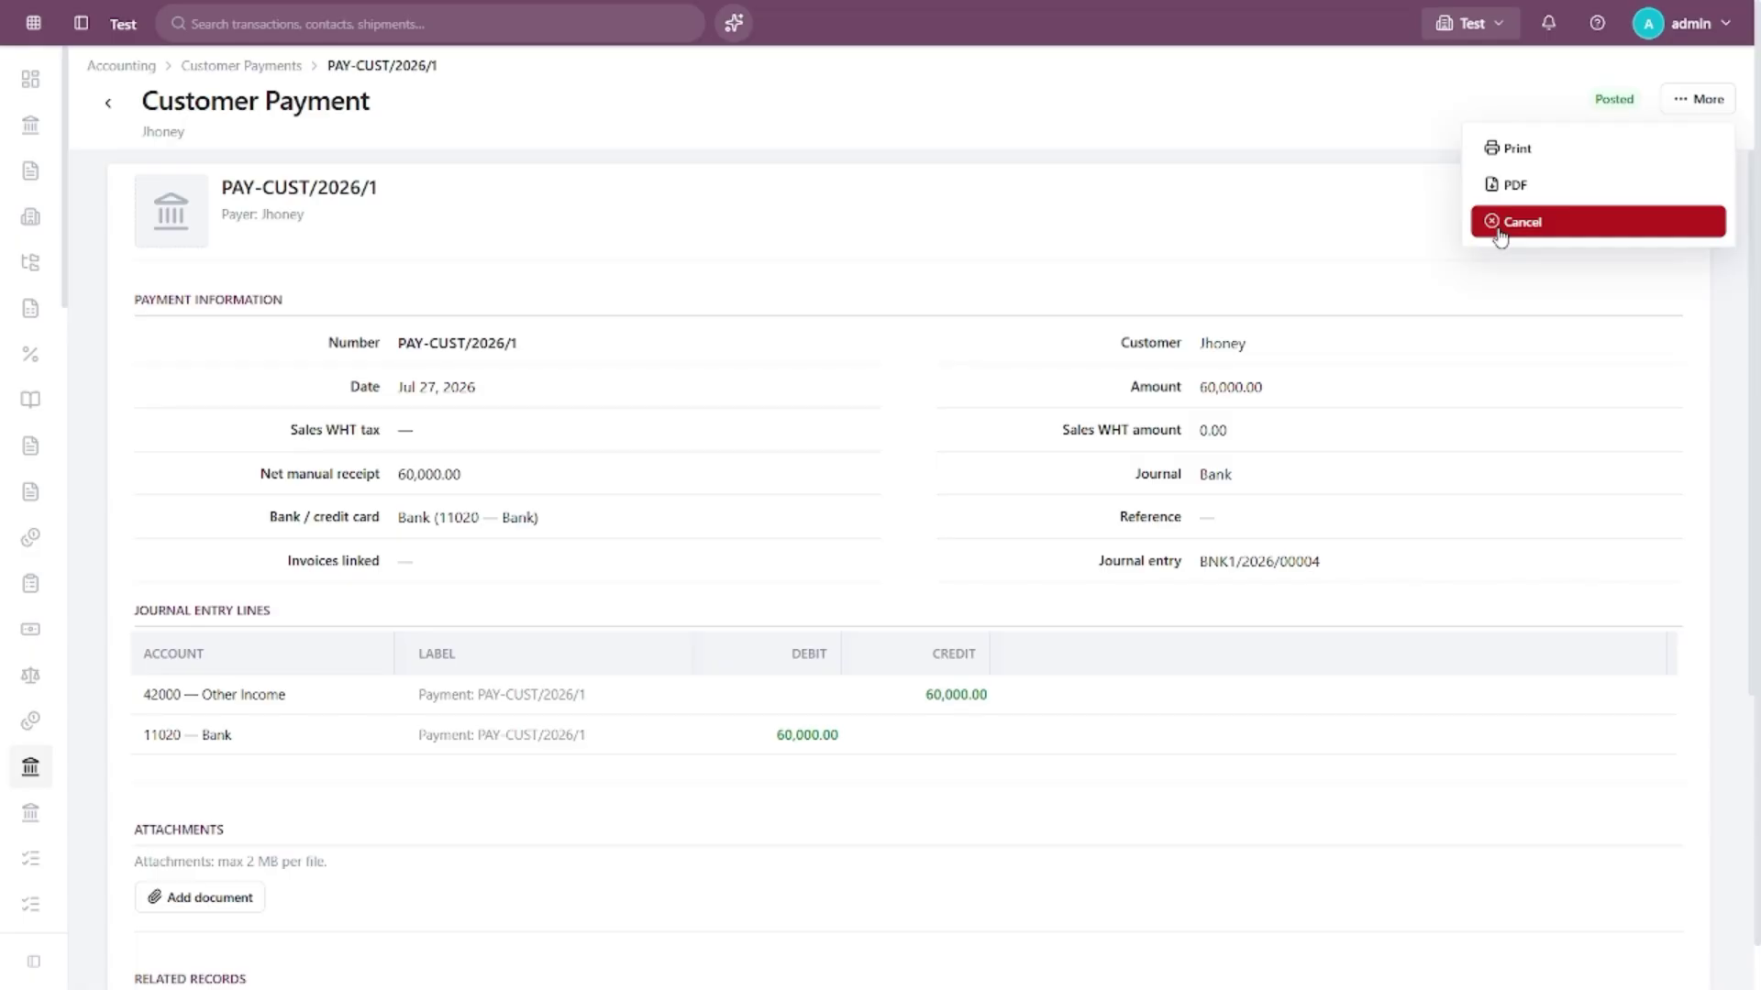
pyautogui.click(1431, 172)
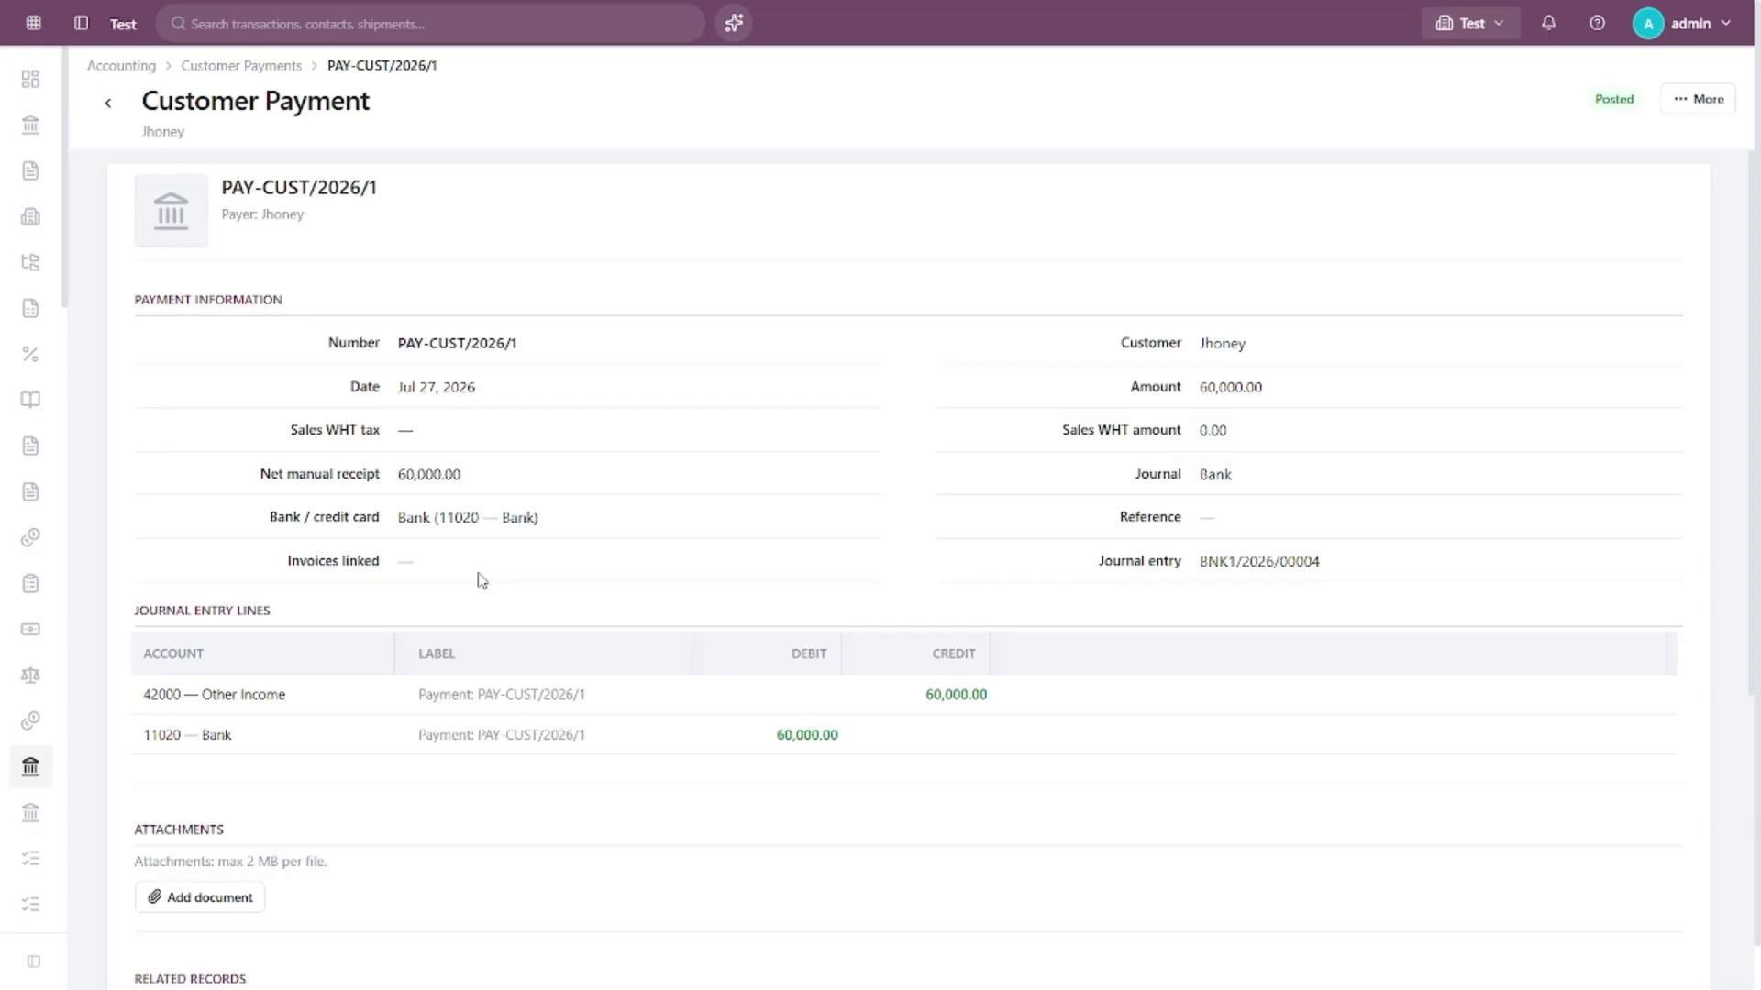
pyautogui.click(108, 108)
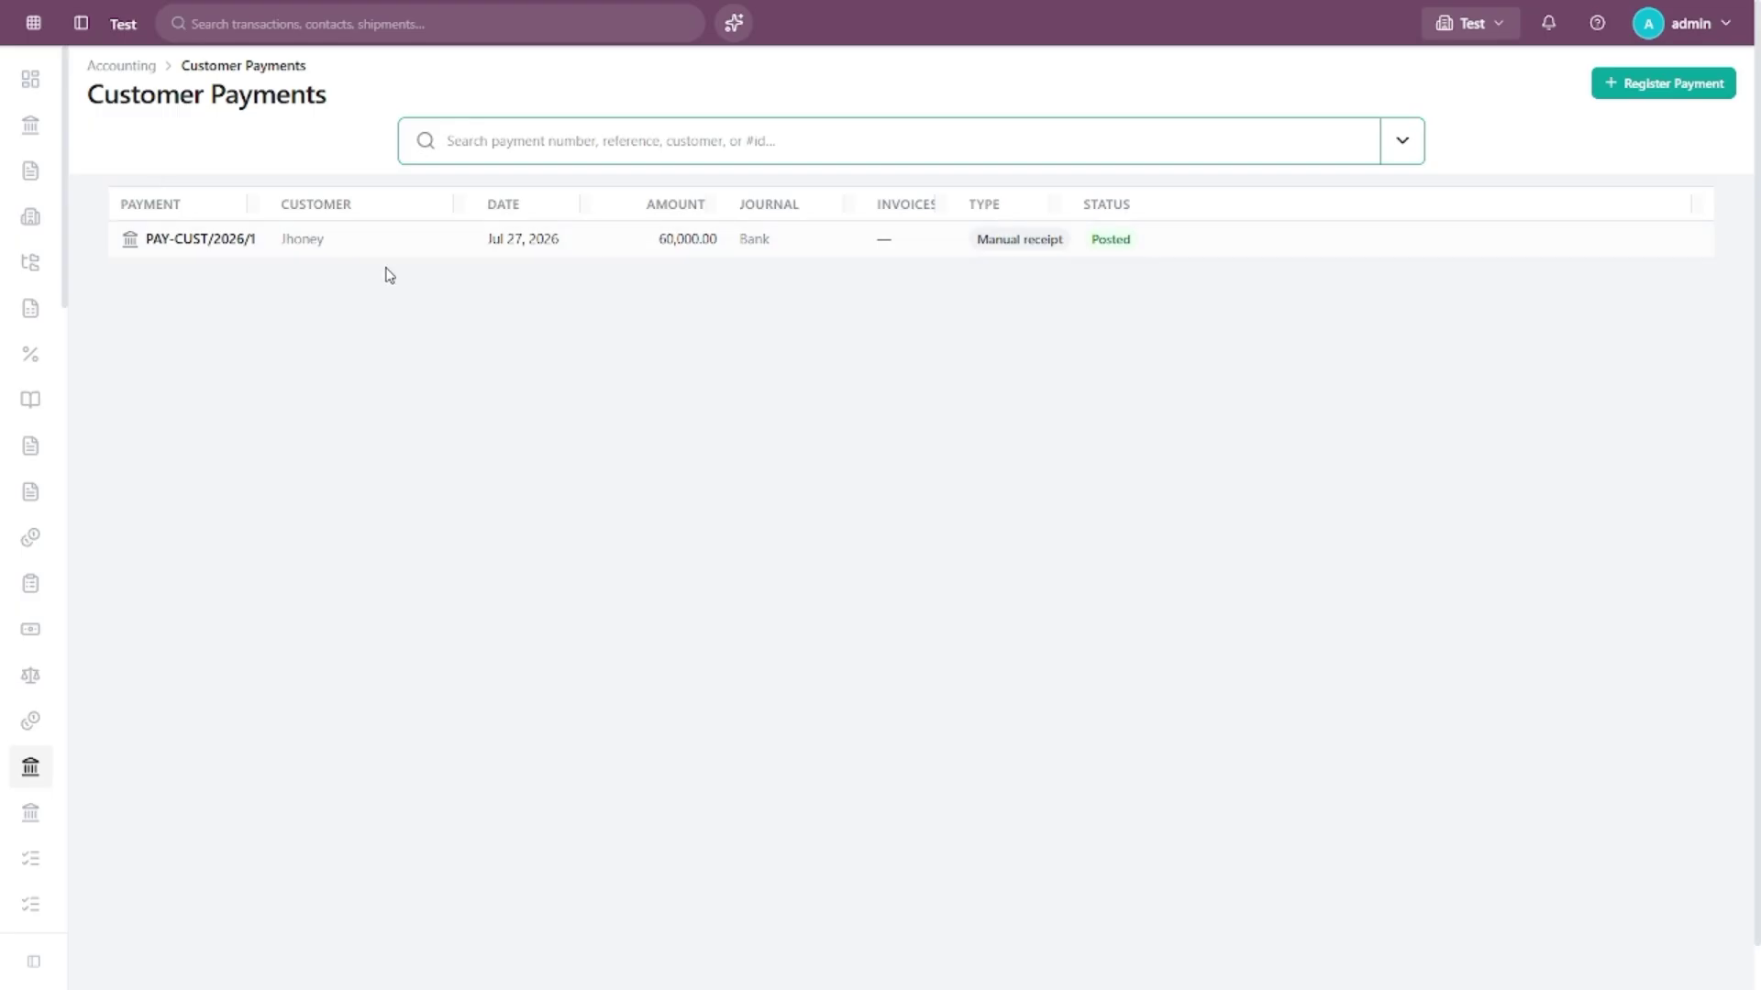